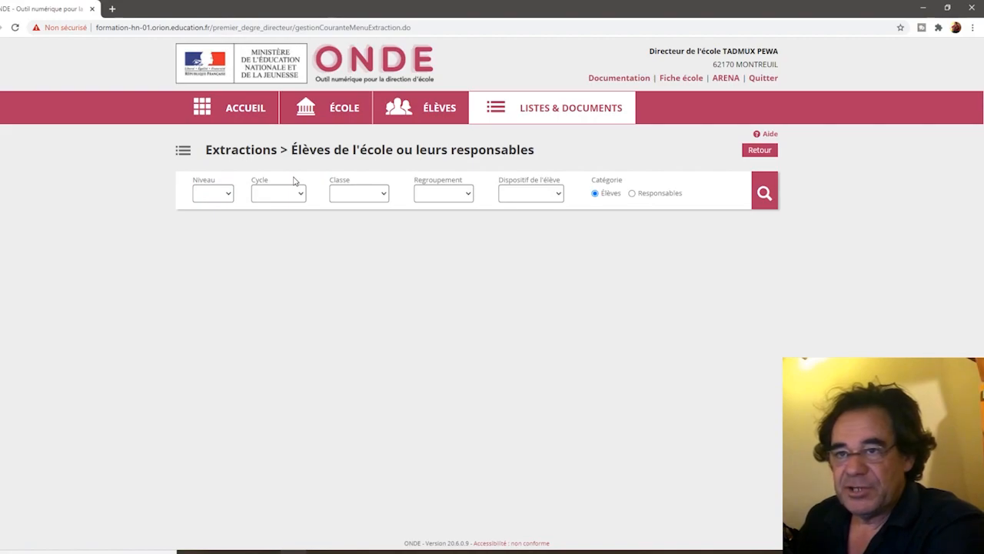
Examine the Niveau, Cycle, Classe, Regroupement and Dispositif de l'élève filter choices, leaving them all blank.
click(228, 200)
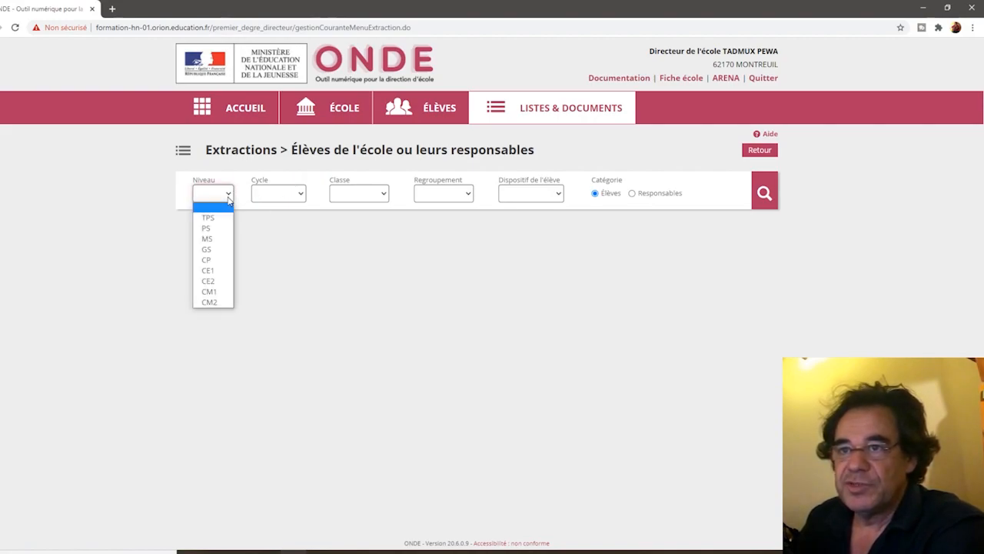
click(258, 257)
double_click(300, 196)
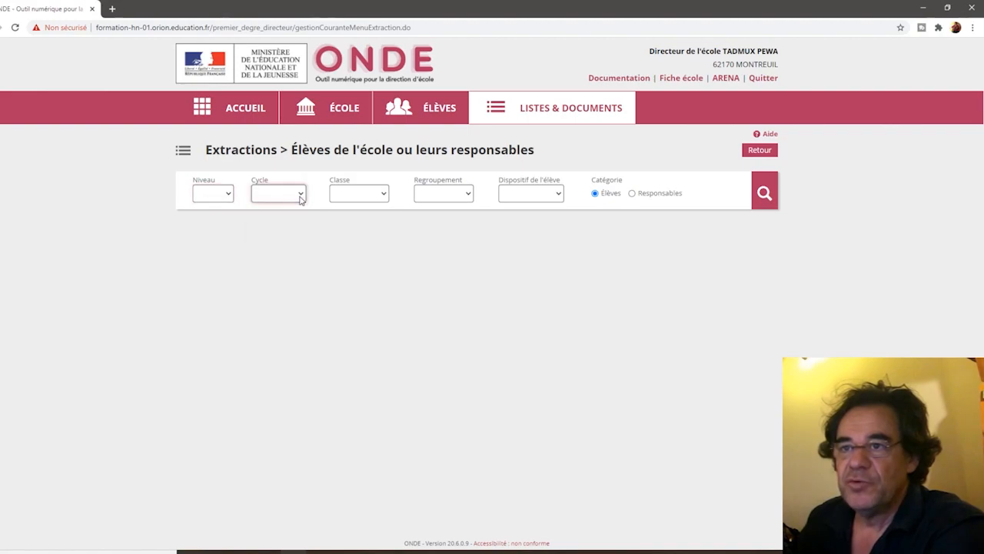
click(383, 196)
click(383, 197)
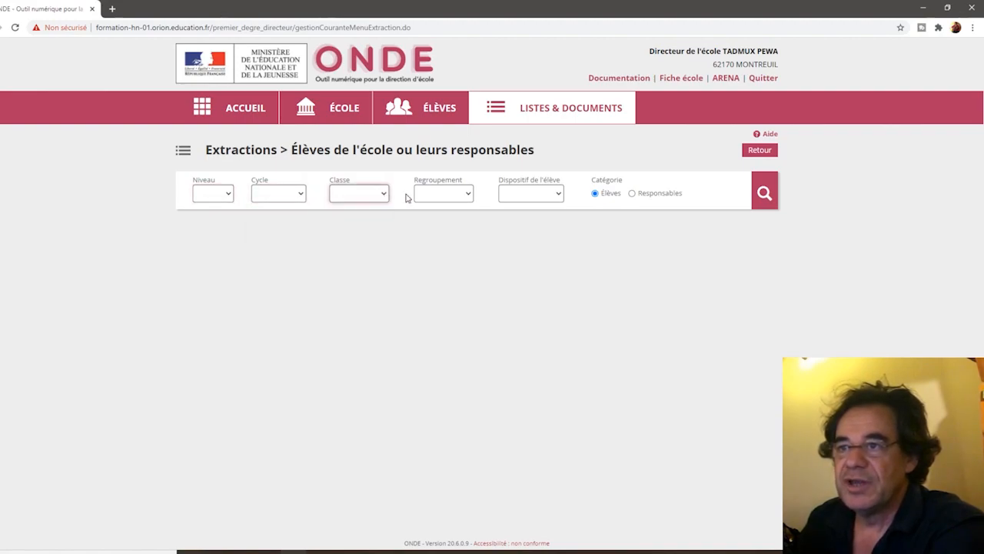
click(467, 196)
click(467, 195)
click(558, 195)
click(559, 197)
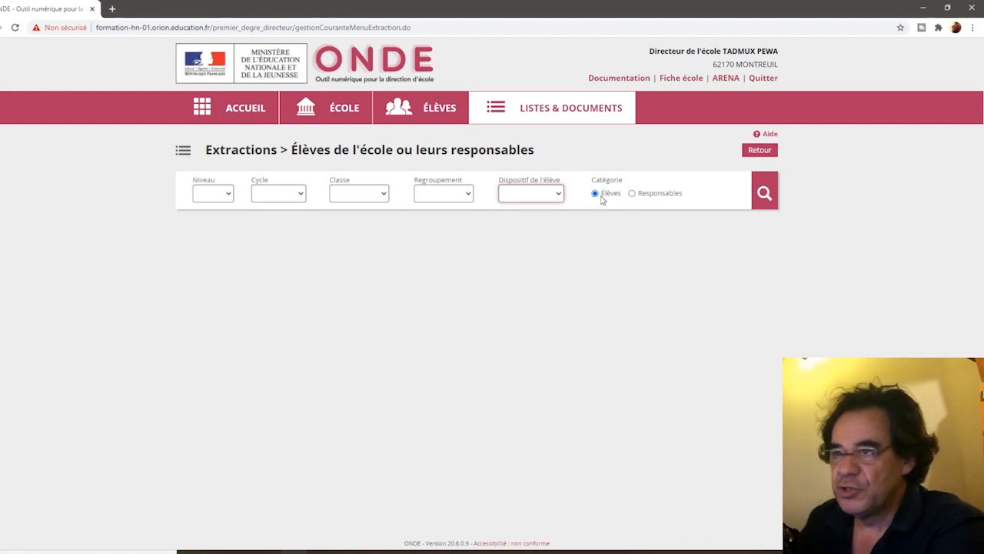
Generate the CSV extraction for the Responsables category across the whole school and open the downloaded file.
click(633, 194)
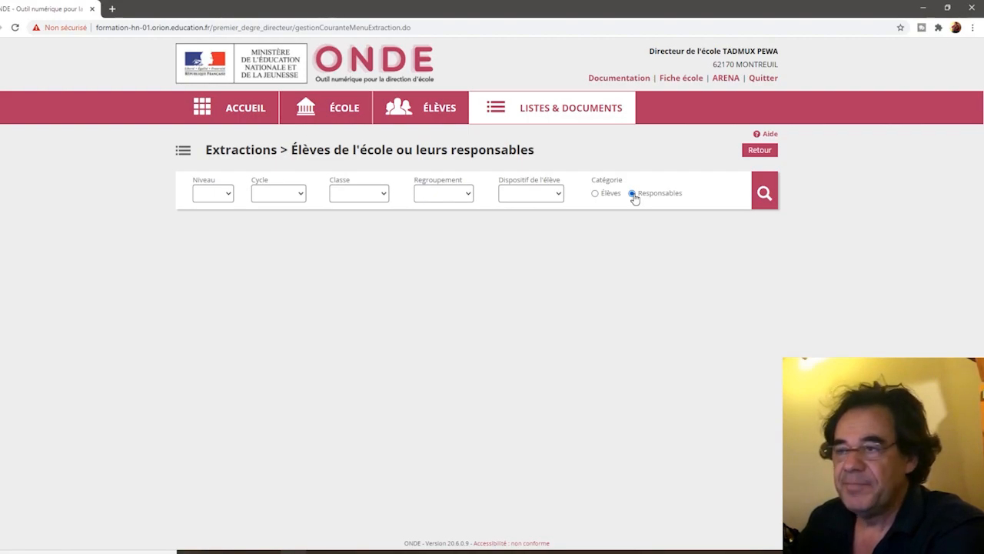
click(765, 194)
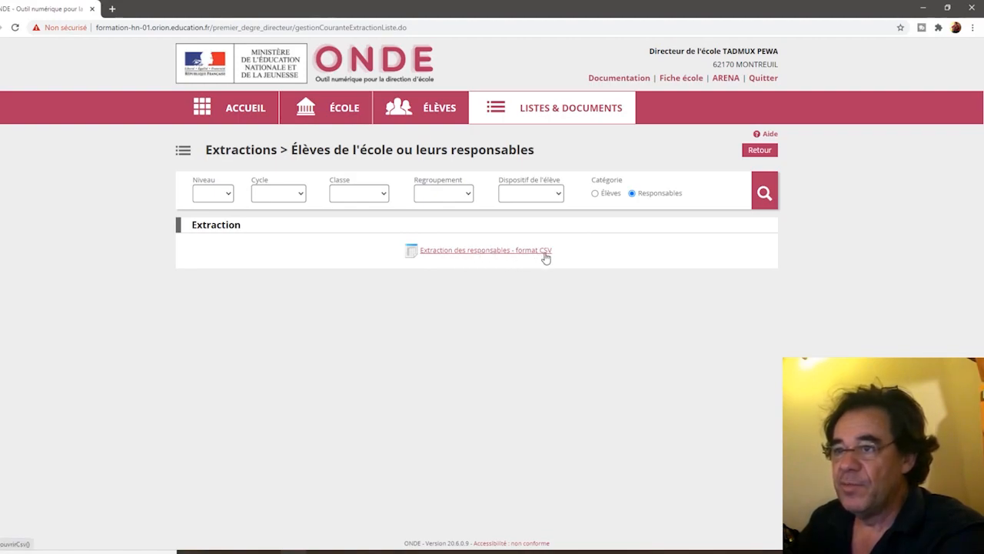
click(479, 256)
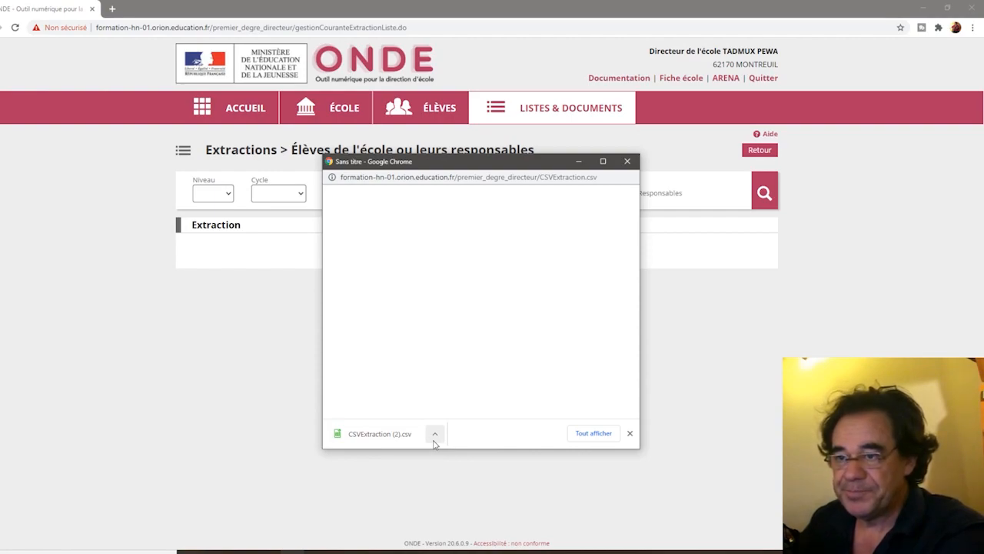
click(376, 435)
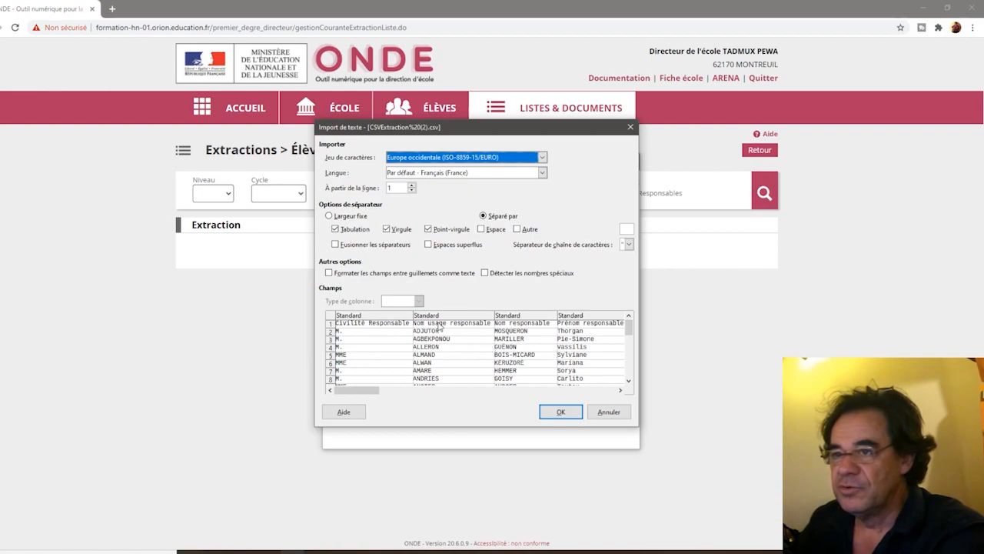
Try the Unicode (UTF-8) character set for the text import and restore Europe occidentale (ISO-8859-15/EURO).
click(542, 159)
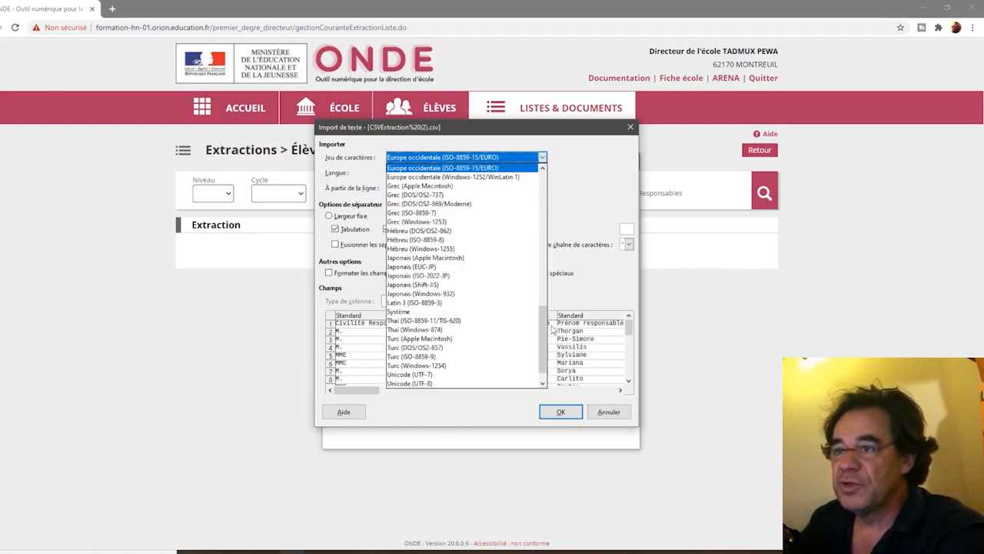
drag(545, 338, 542, 358)
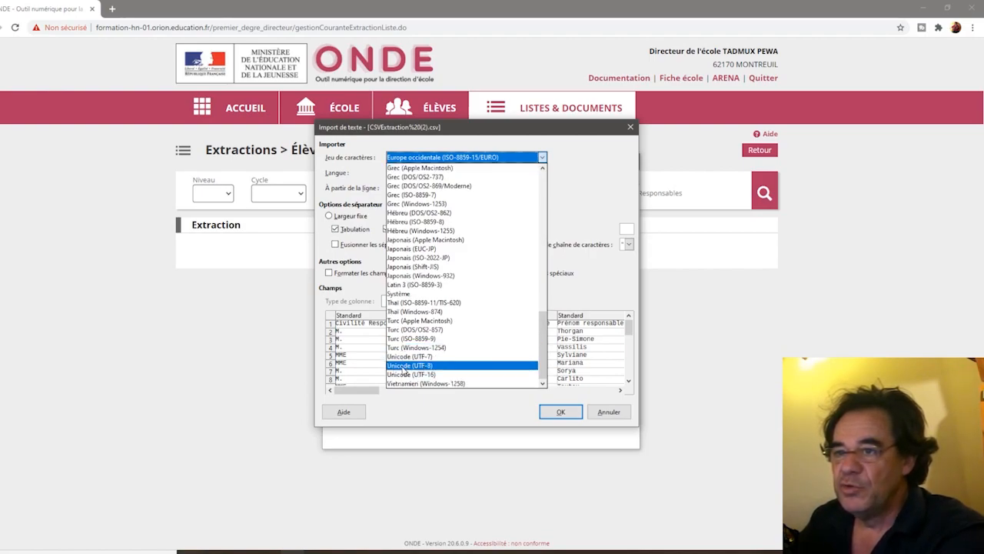
click(424, 367)
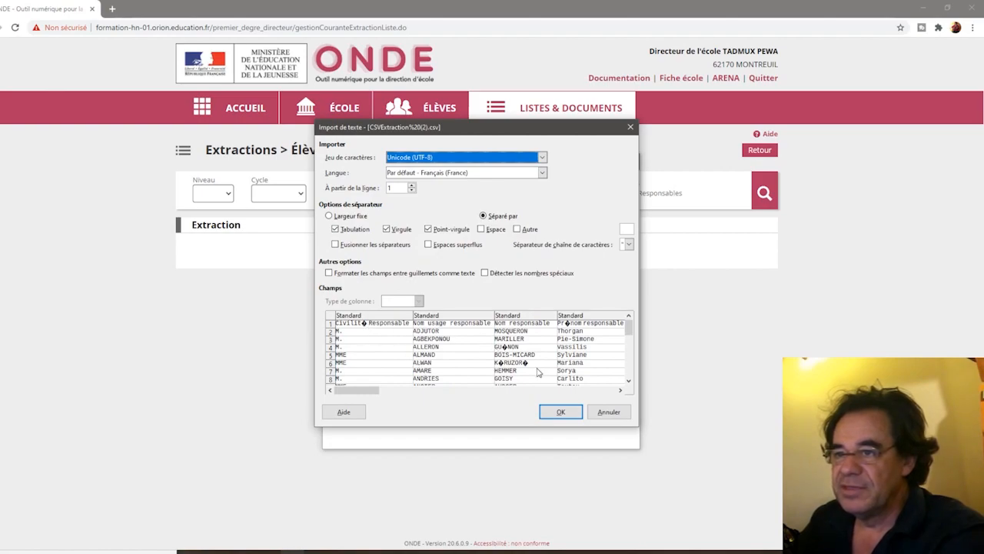
click(542, 157)
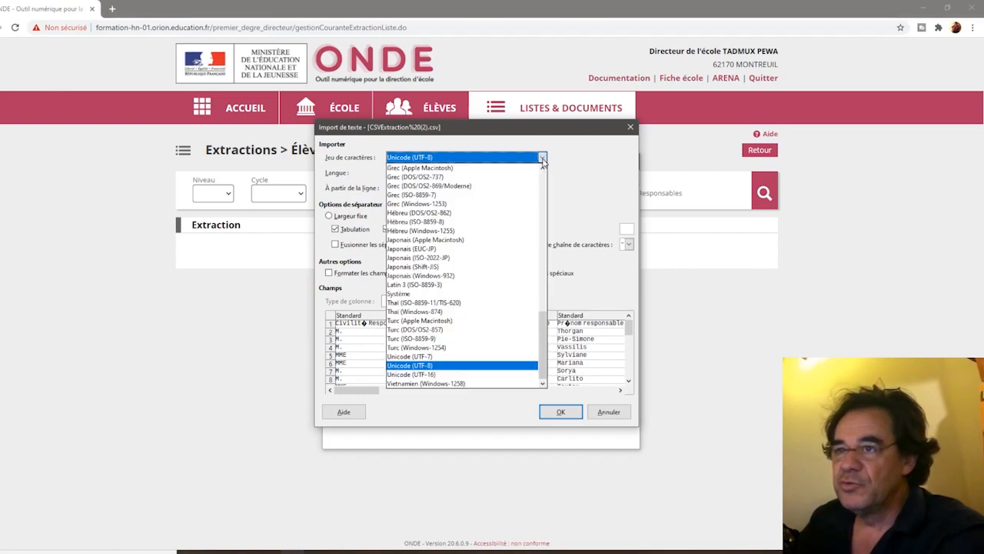
scroll(540, 350, up, 5)
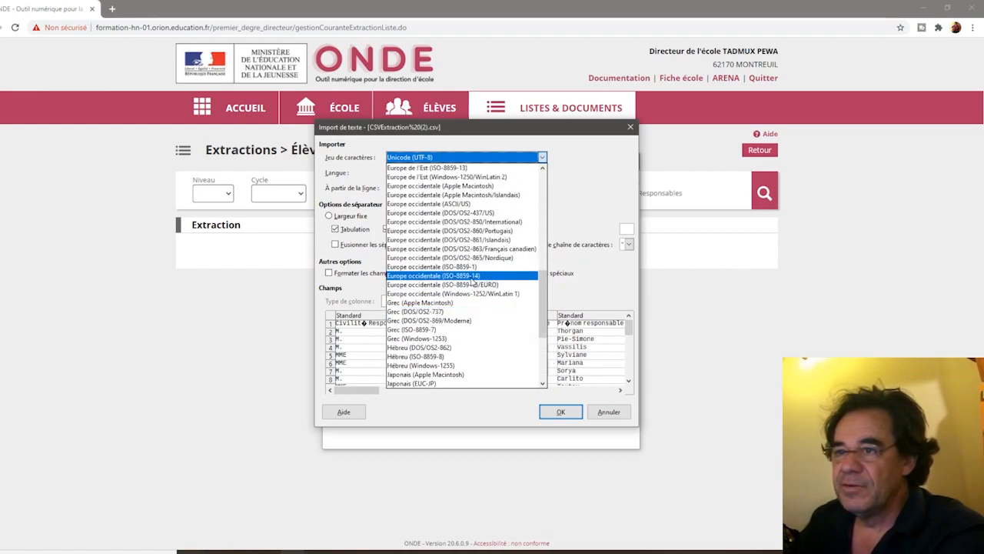
click(472, 285)
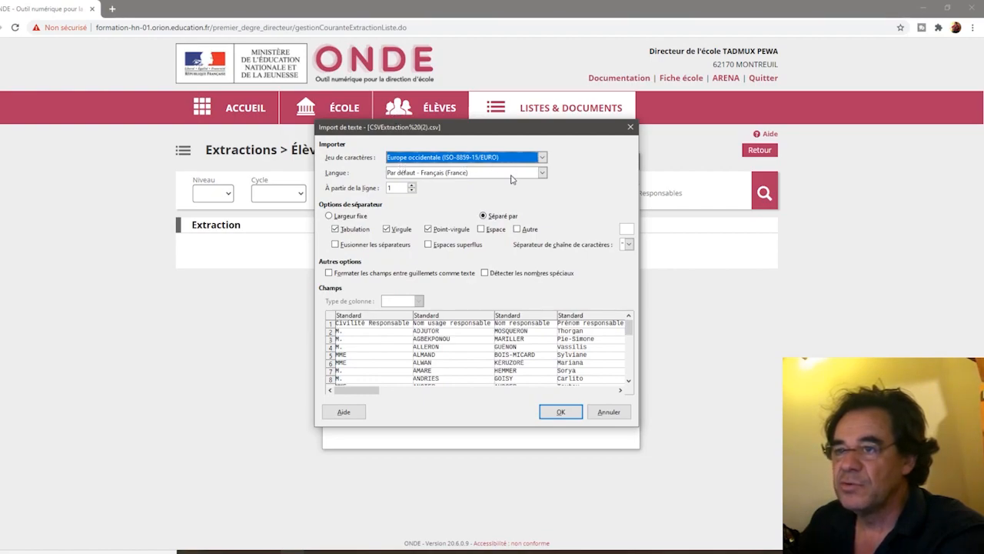
Import the CSV with the chosen text settings and maximize the spreadsheet window.
click(564, 412)
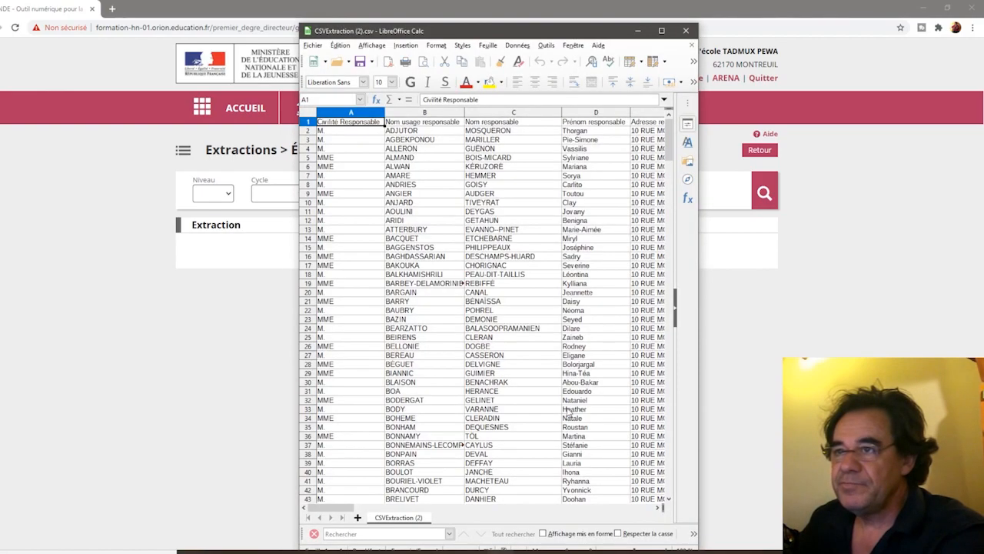
click(660, 34)
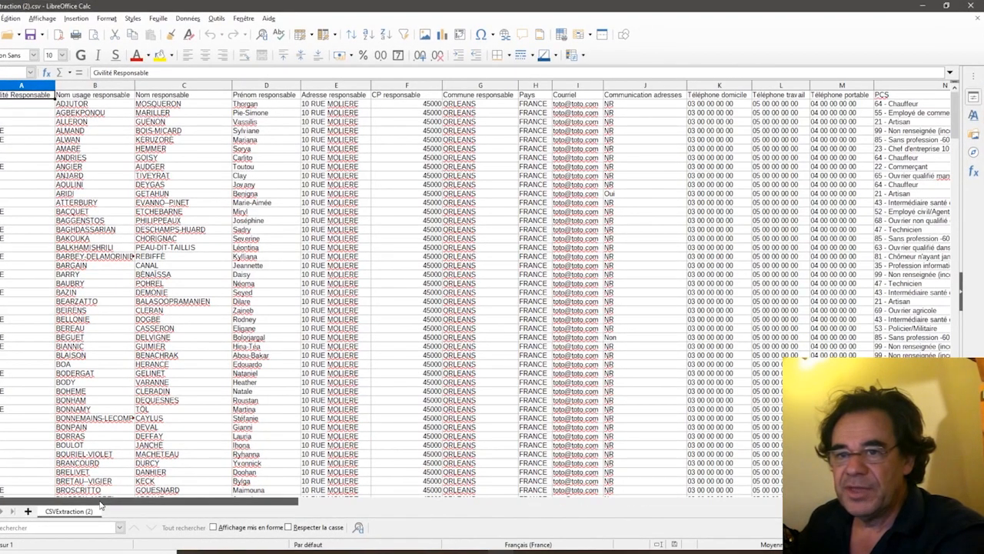
mouse_move(100, 503)
mouse_down()
mouse_move(480, 489)
mouse_move(108, 489)
mouse_up()
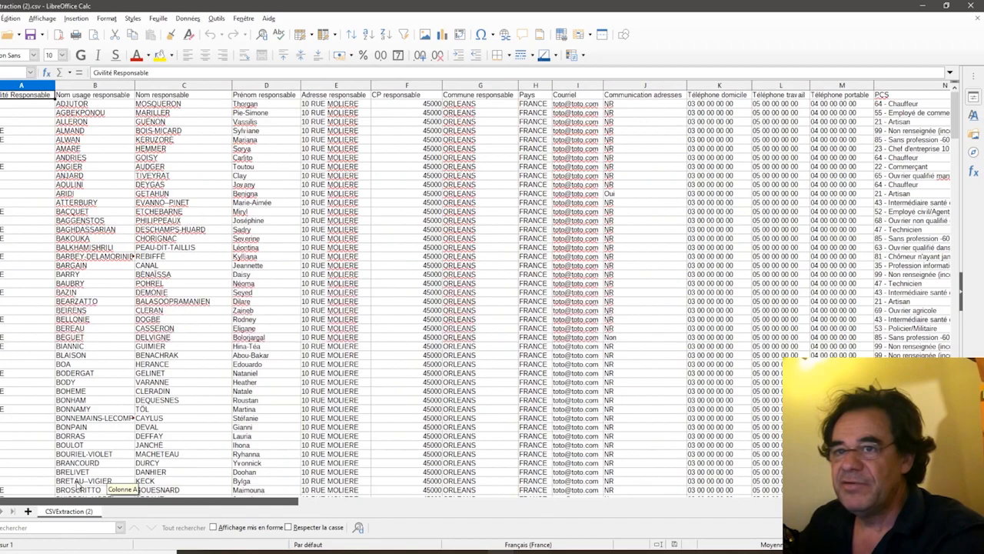
drag(955, 115, 956, 88)
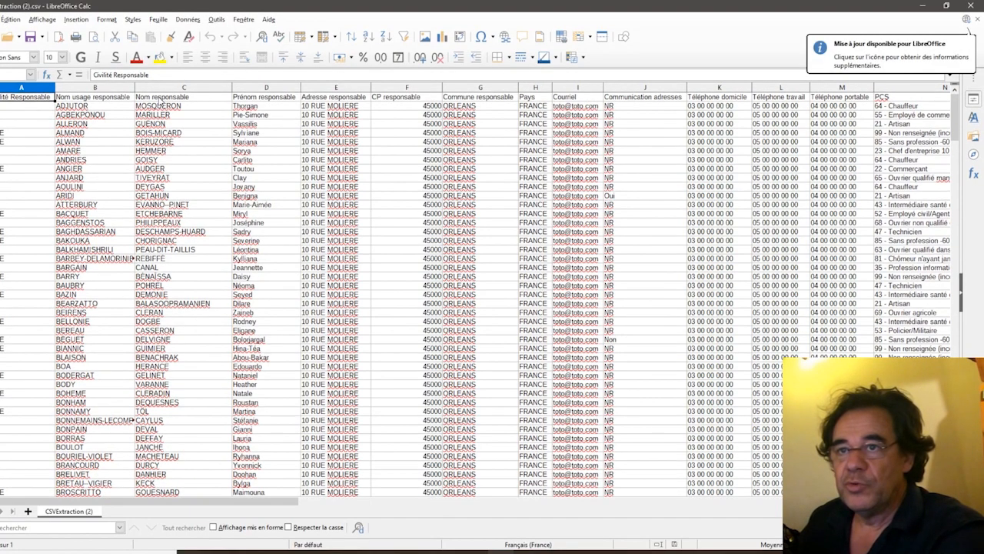
Identify the name, first name and e-mail columns to keep, and delete the Civilité Responsable and Nom usage responsable columns.
click(160, 102)
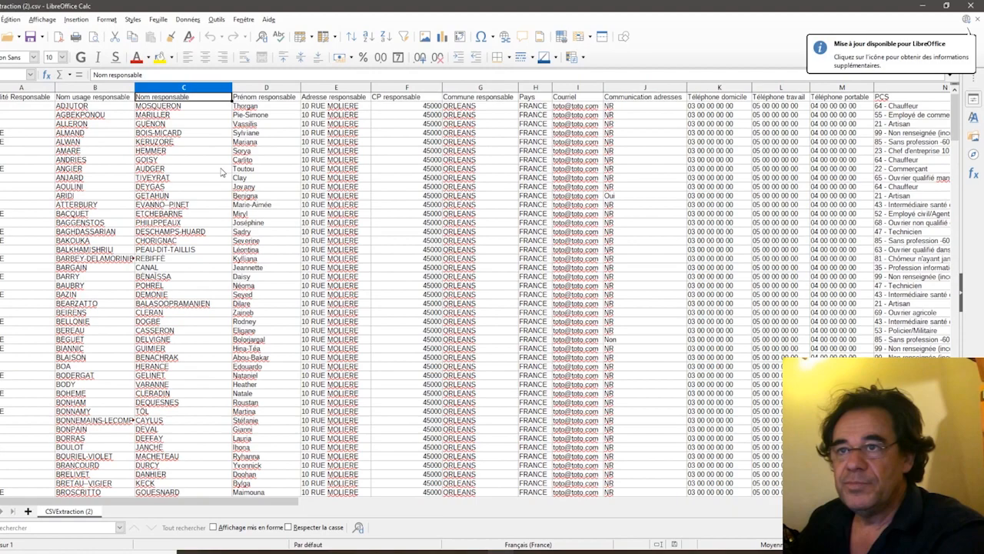
click(246, 100)
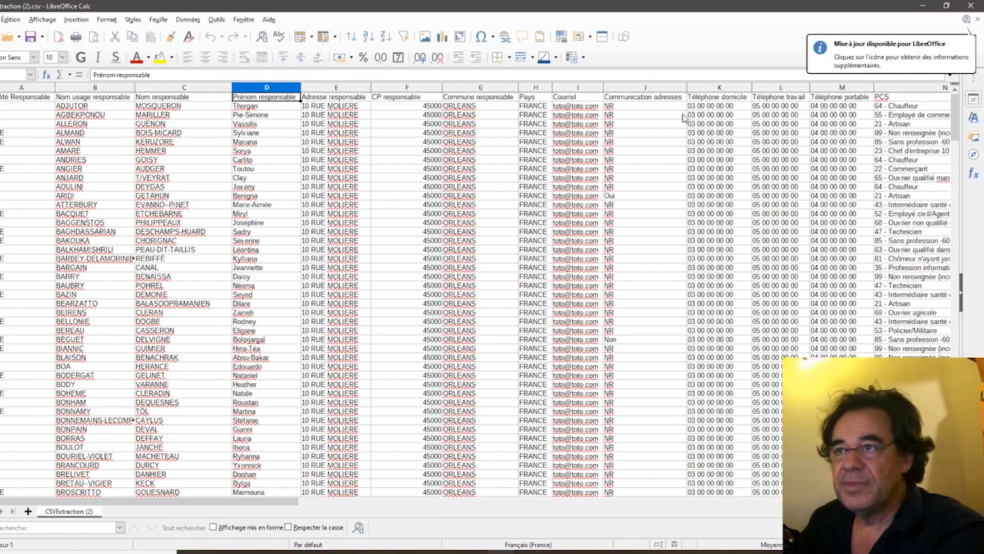
click(575, 100)
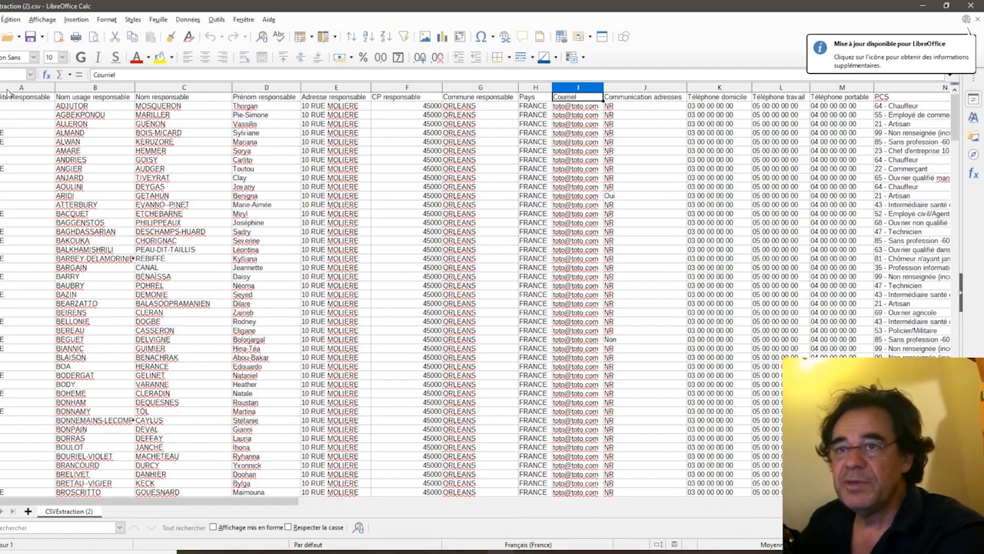
drag(9, 88, 60, 91)
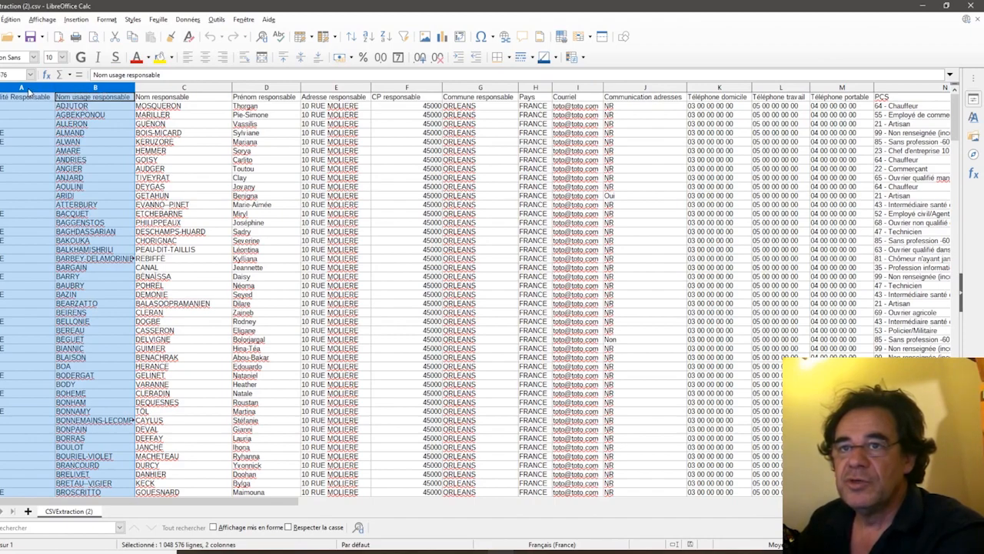
right_click(29, 91)
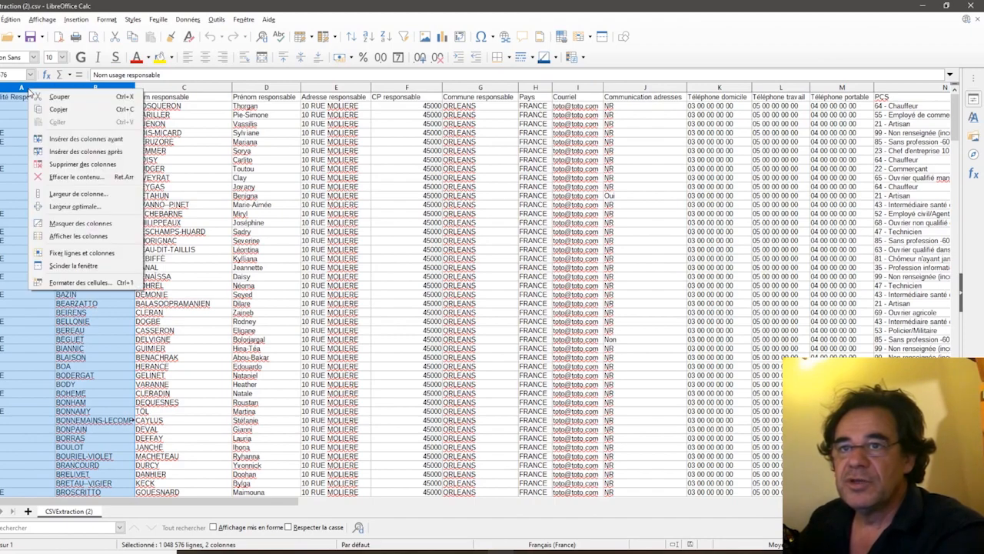
click(79, 164)
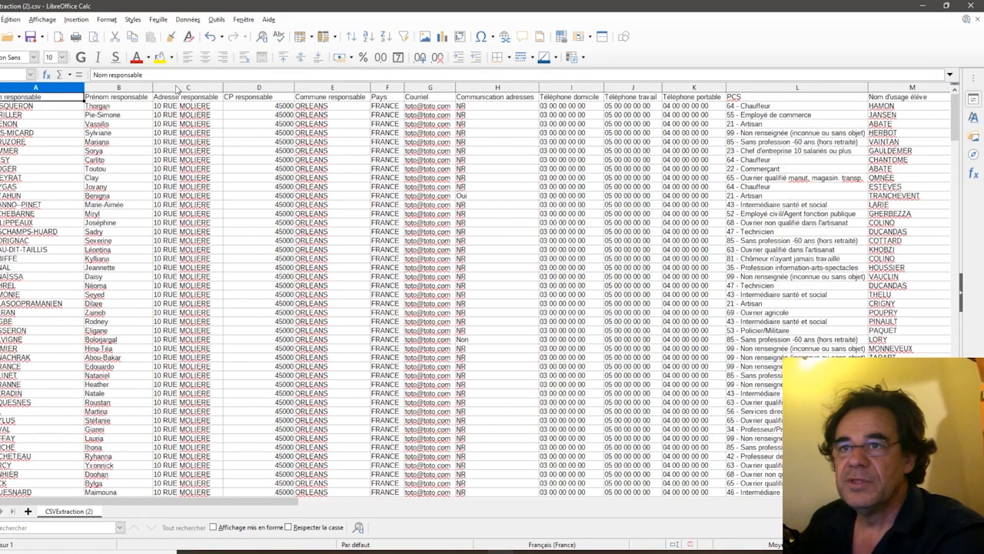
Delete the four address columns from Adresse responsable through Pays.
drag(177, 90, 399, 92)
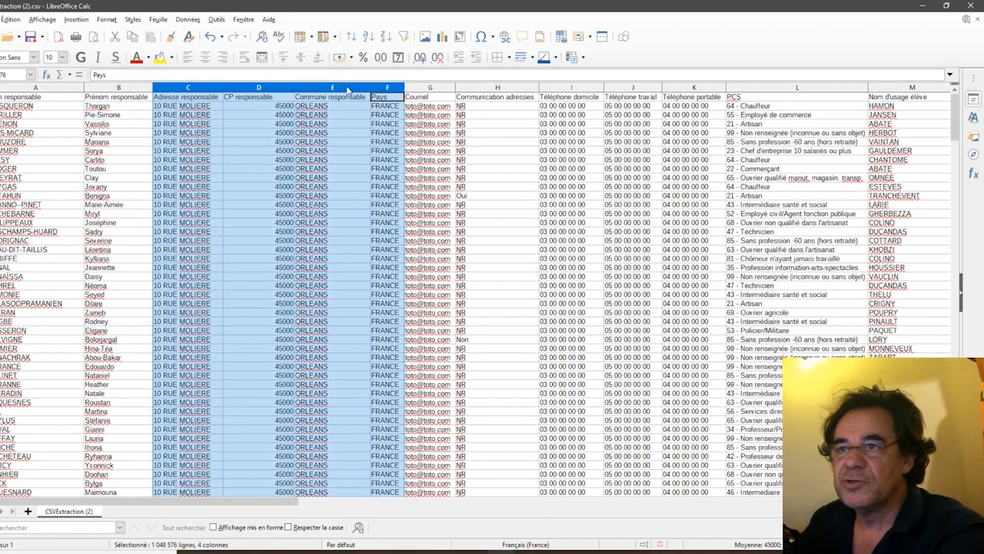
right_click(348, 91)
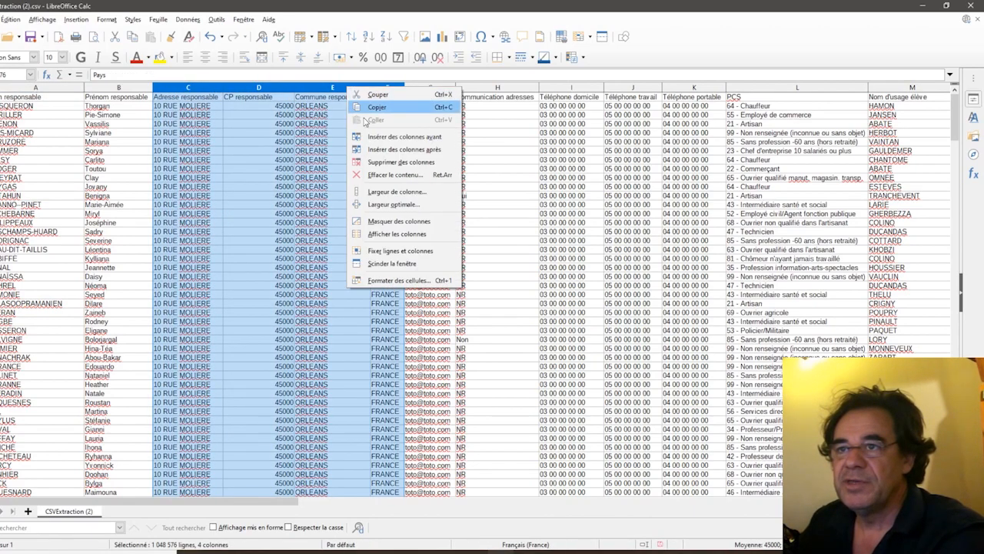
click(388, 162)
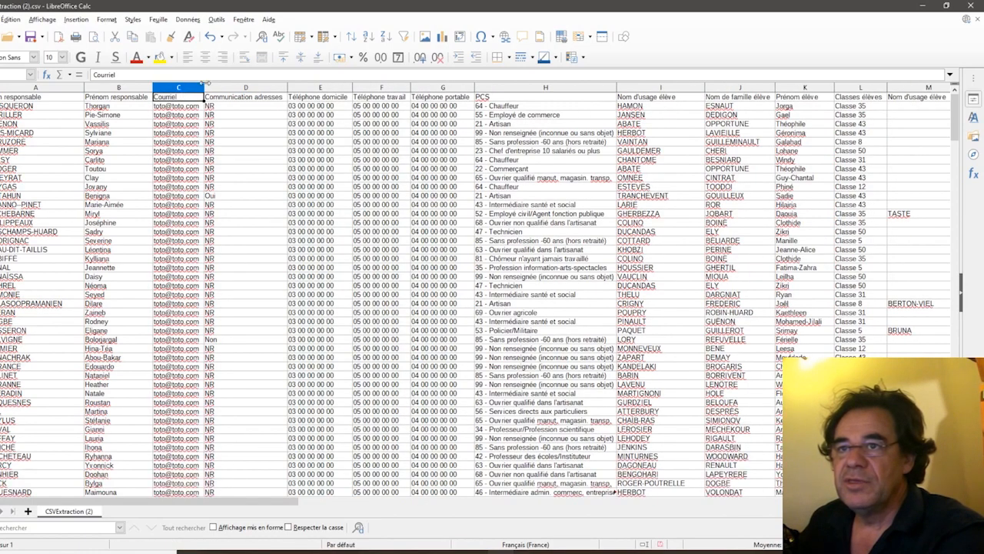
Delete all columns after Courriel, from Communication adresses through empty column U.
drag(224, 90, 550, 90)
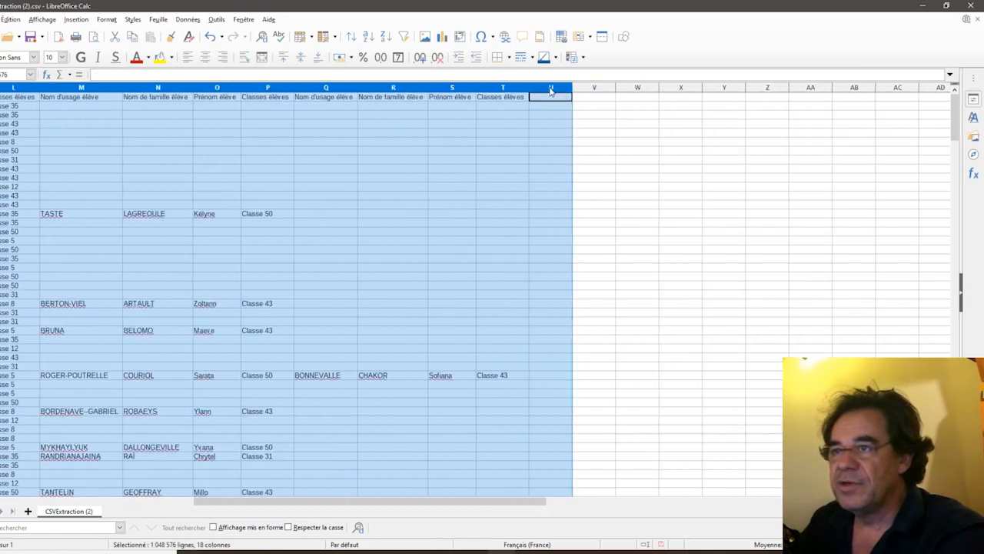
right_click(551, 90)
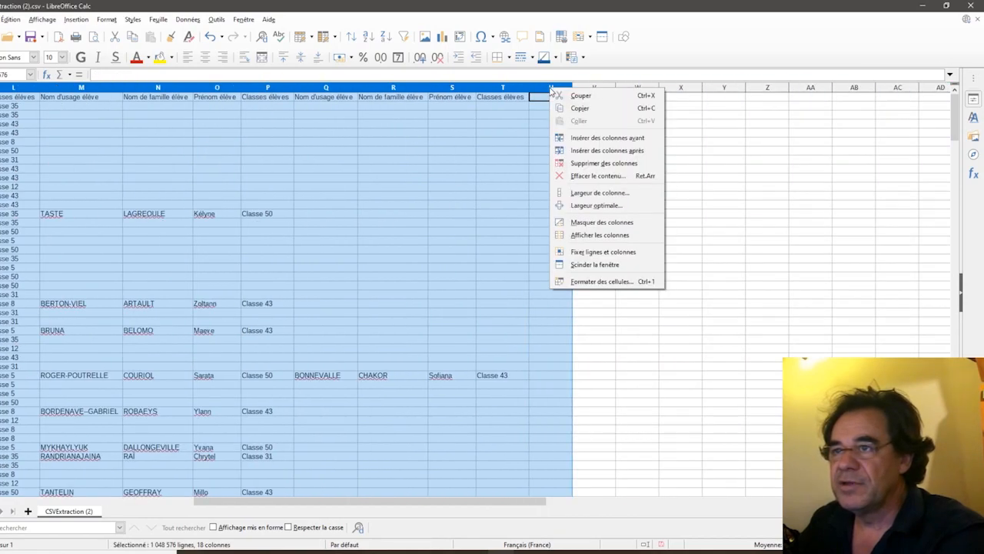
click(593, 166)
drag(288, 501, 45, 501)
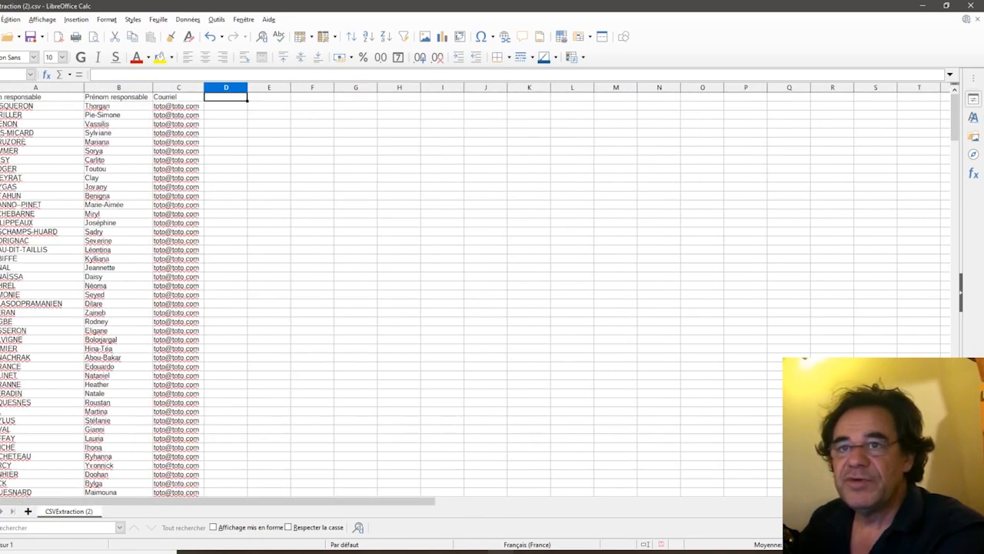
Review the Nom responsable, Prénom responsable and Courriel headers and the data rows beneath them.
click(6, 98)
click(110, 98)
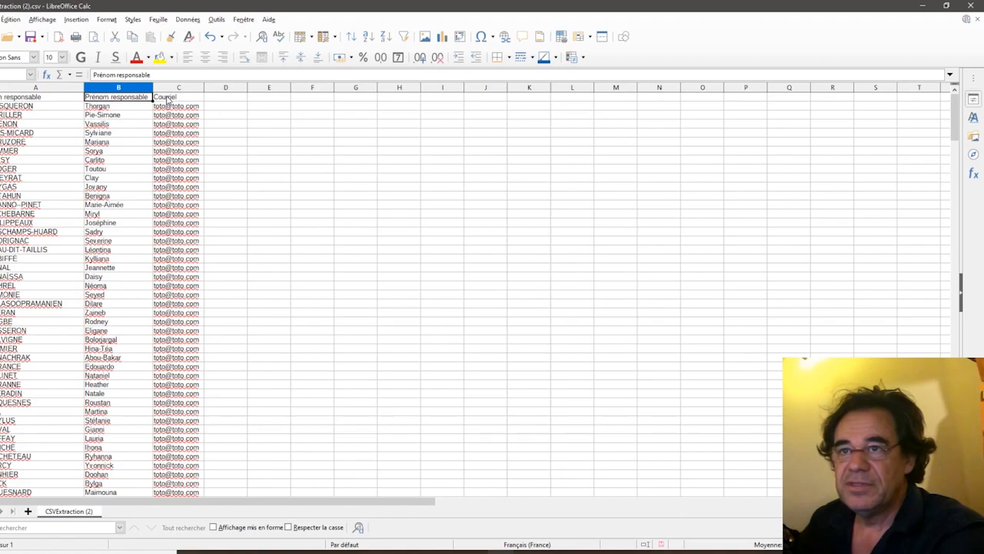
click(168, 98)
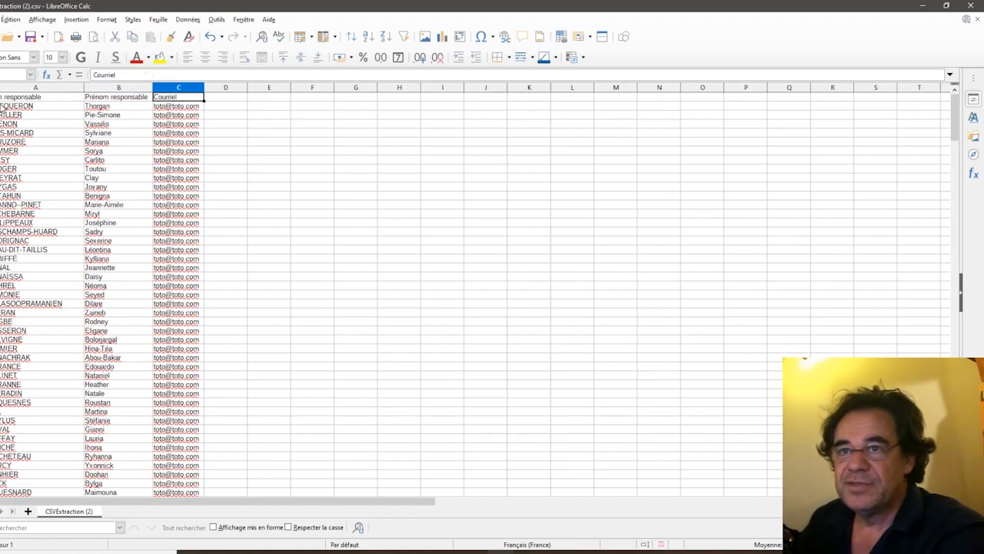
drag(7, 106, 196, 129)
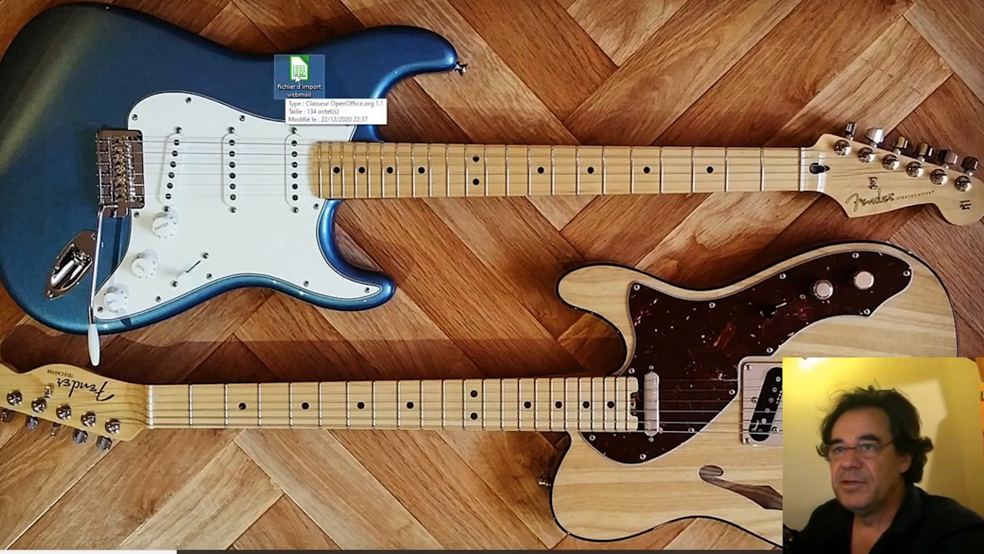
Open the "fichier d'import webmail" CSV from the desktop with the default text import settings.
double_click(296, 77)
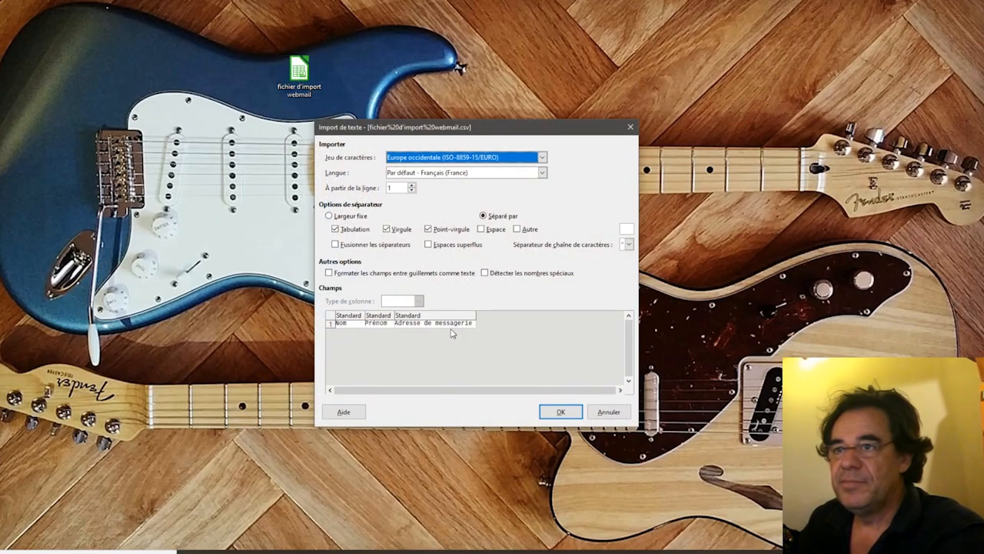
click(561, 411)
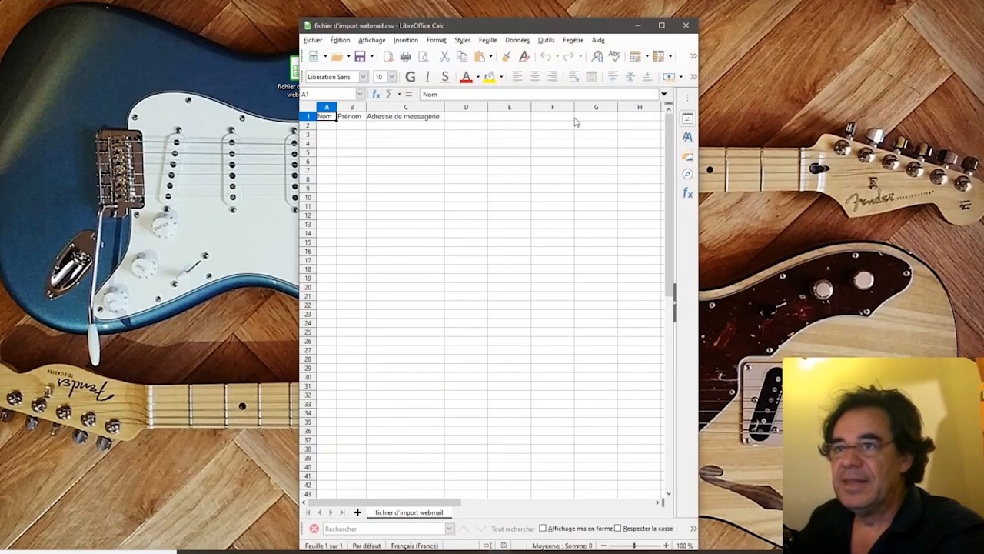
Paste the parents' surname, first-name and e-mail rows from the extraction spreadsheet under the import file's headers, starting at cell A2.
click(661, 25)
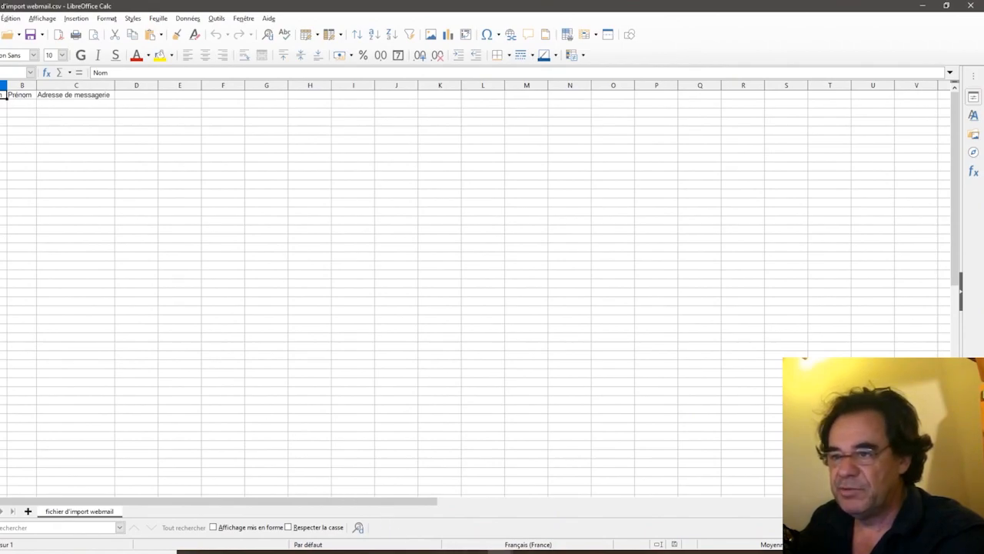
click(500, 550)
click(457, 521)
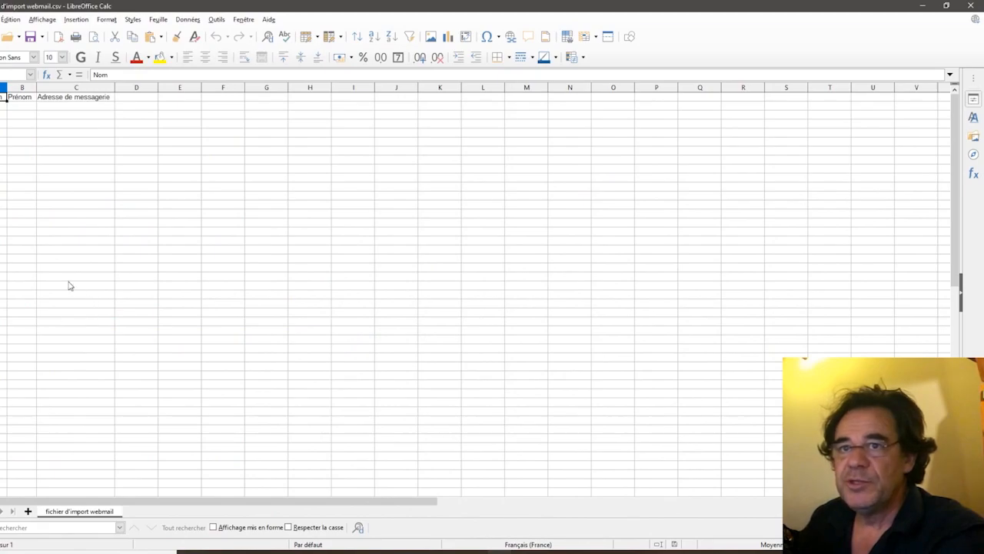
click(4, 108)
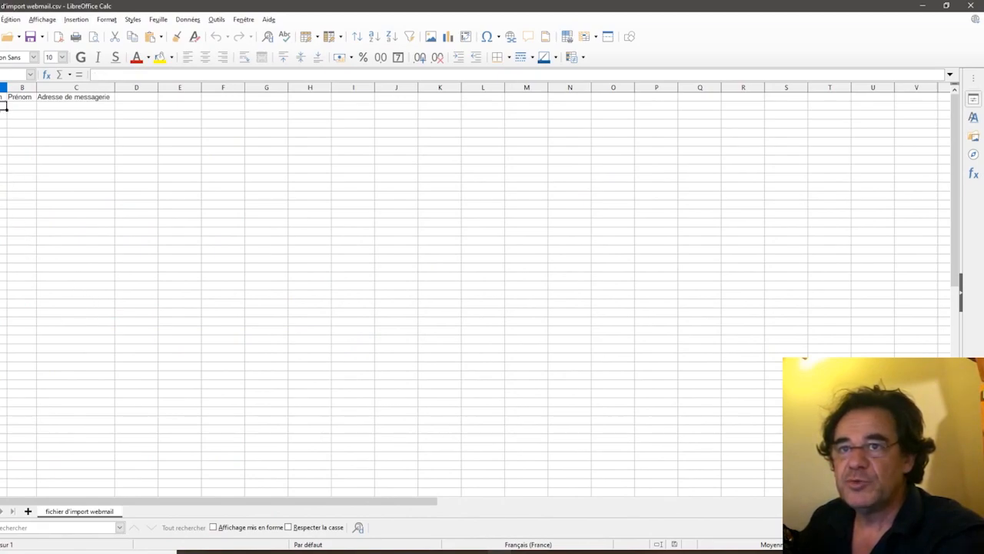
right_click(3, 106)
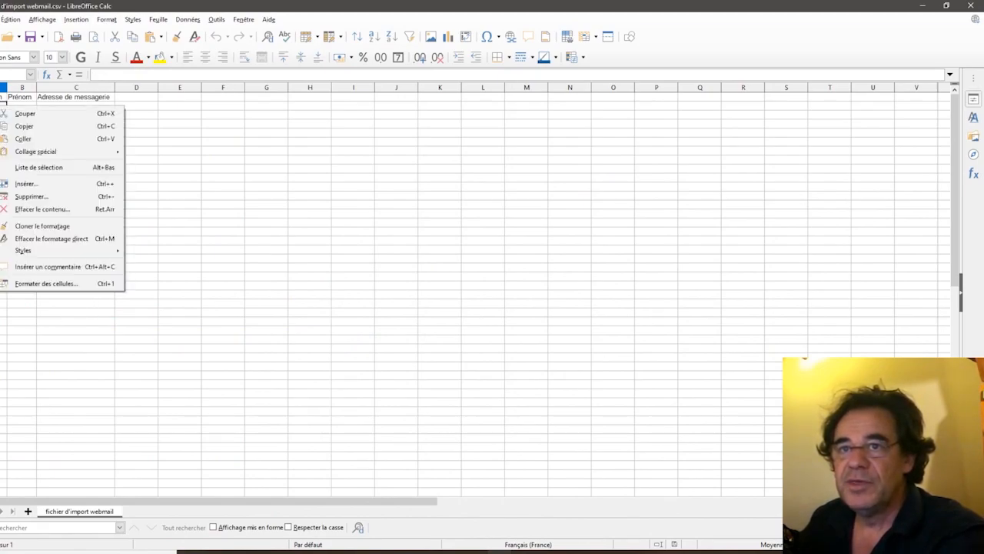
click(24, 139)
click(34, 141)
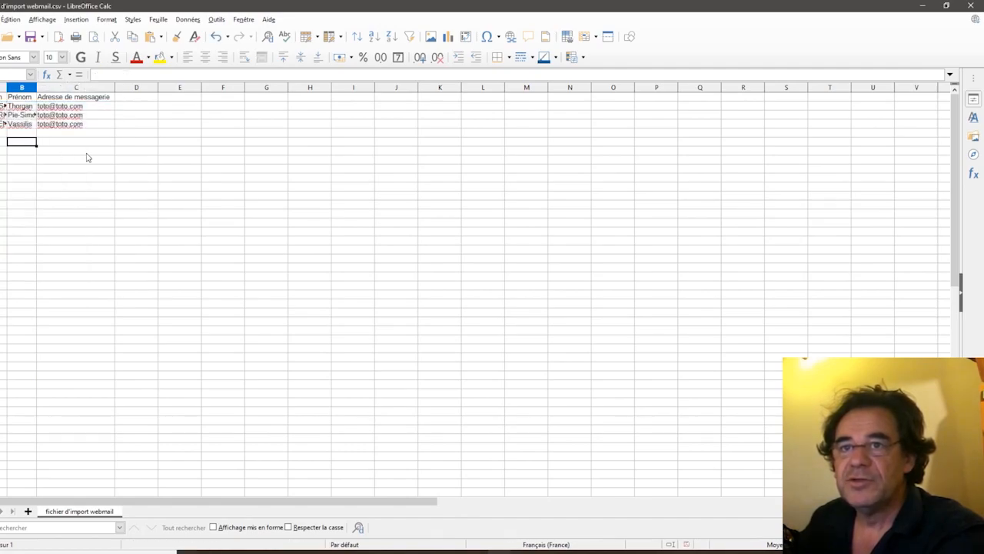
Fit the widths of the Nom and Prénom columns to their contents and save the import file in Texte CSV format.
click(3, 87)
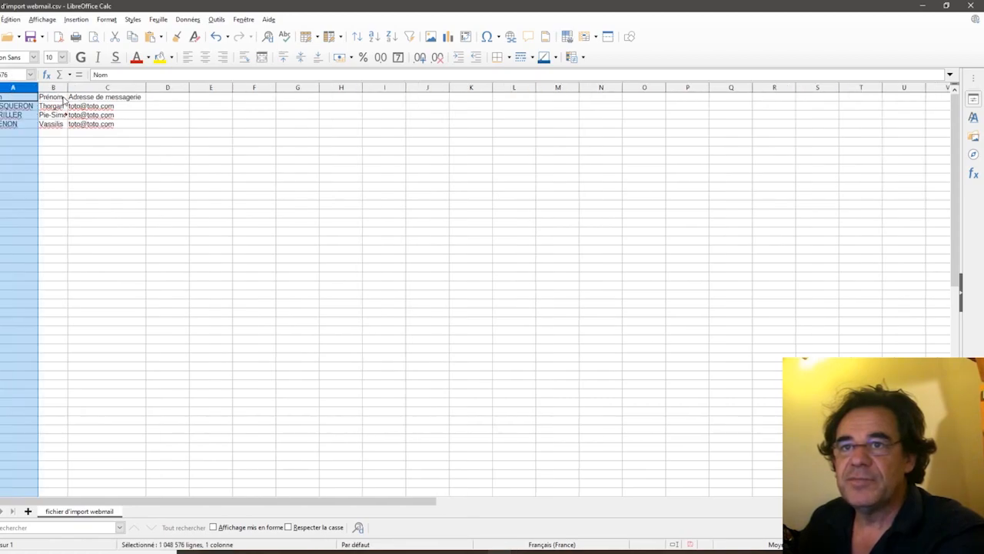
double_click(67, 87)
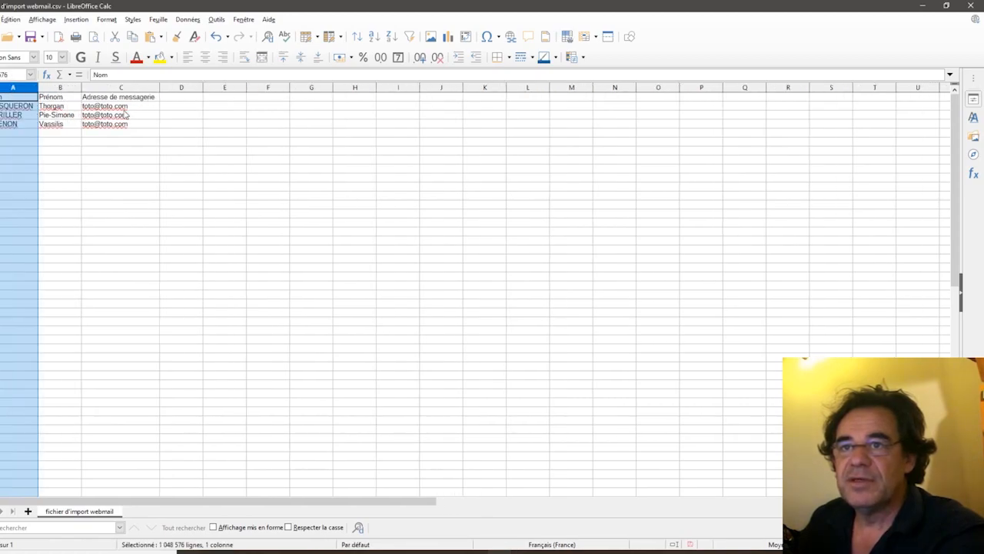
click(123, 151)
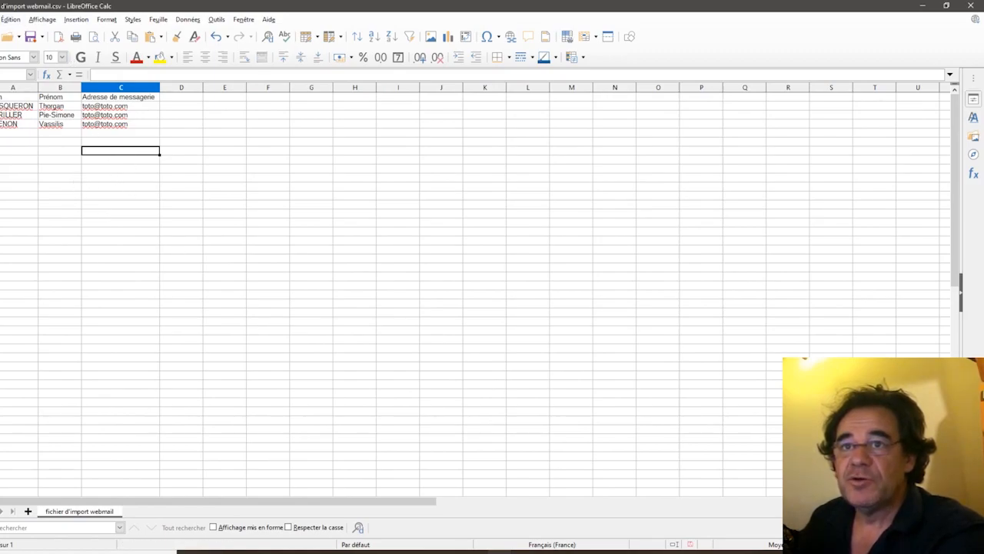
click(31, 38)
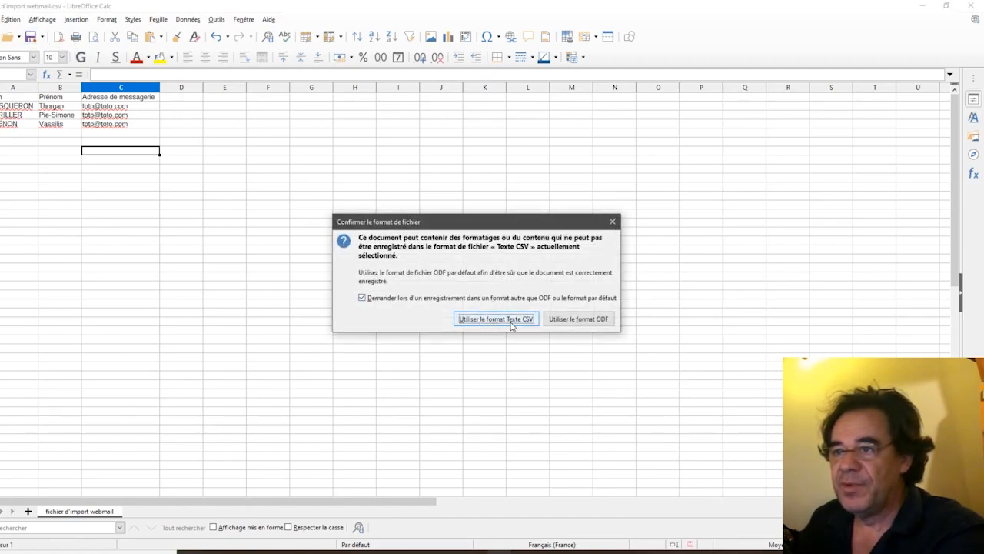
click(496, 319)
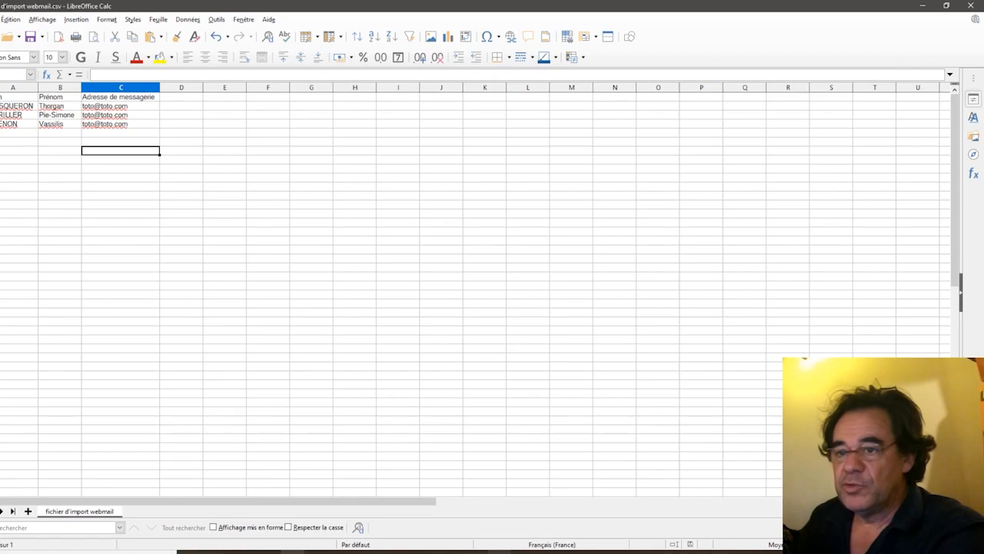
Switch to Chrome, sign in to the academic applications portal with the prefilled credentials and open the webmail.
click(295, 510)
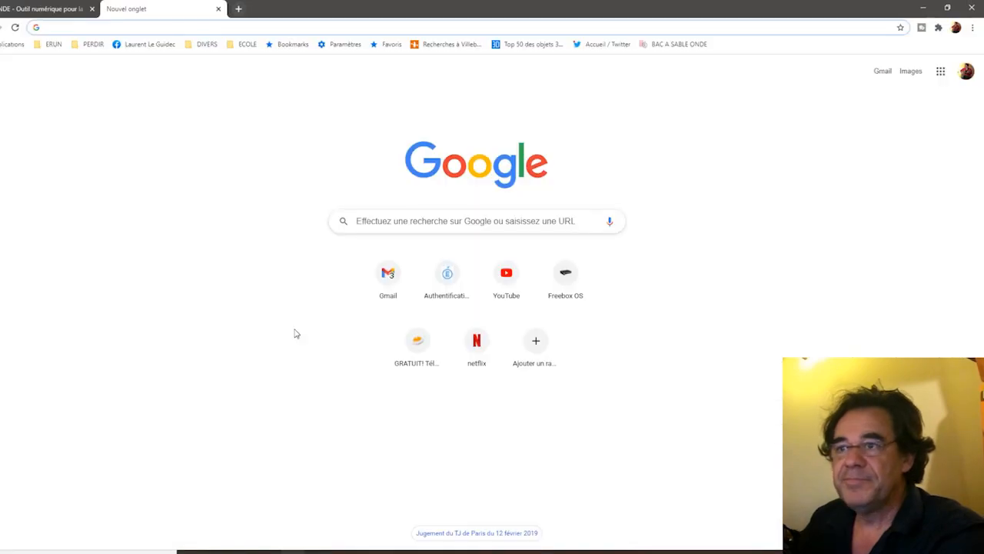
click(449, 281)
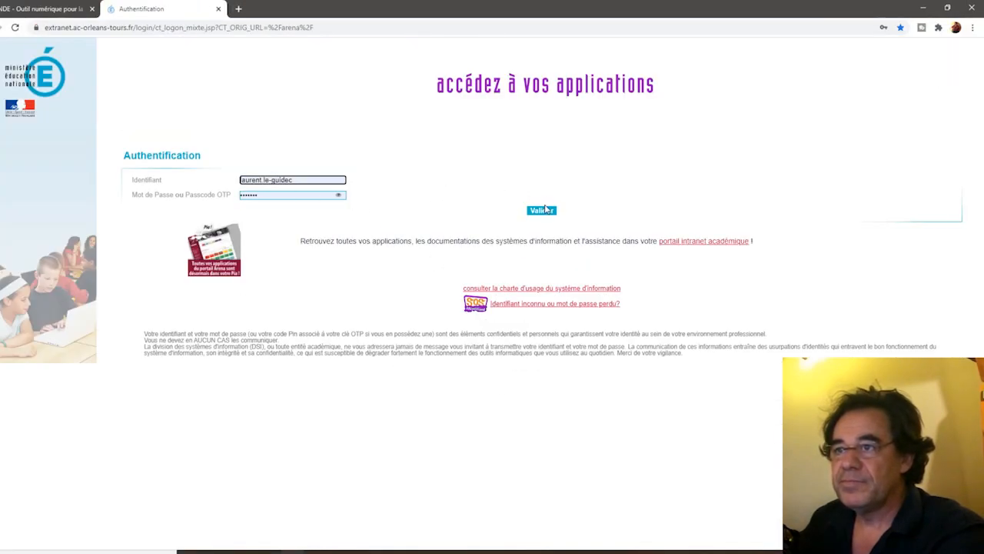
click(542, 210)
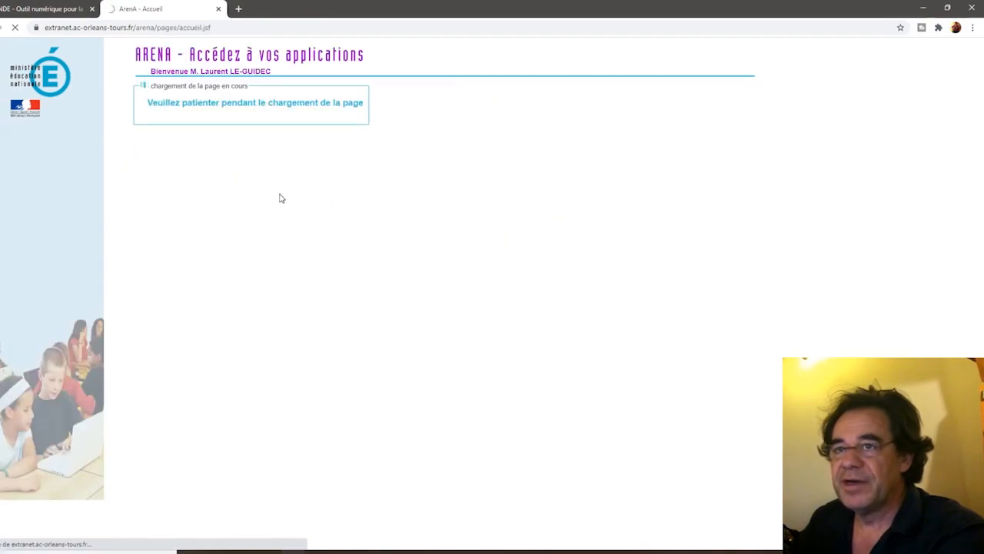
click(533, 168)
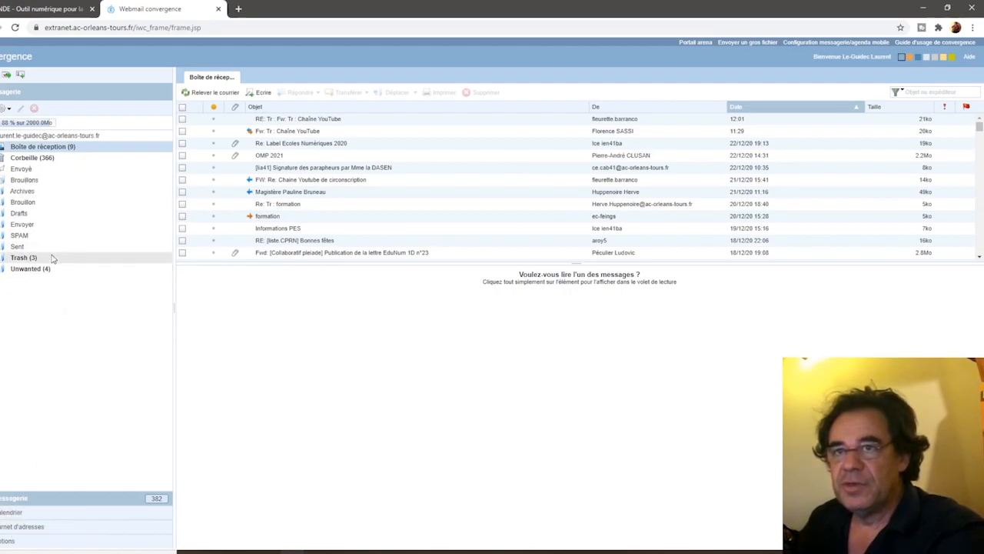
Import the contacts from the desktop file "fichier d'import webmail" into the personal address book.
click(33, 530)
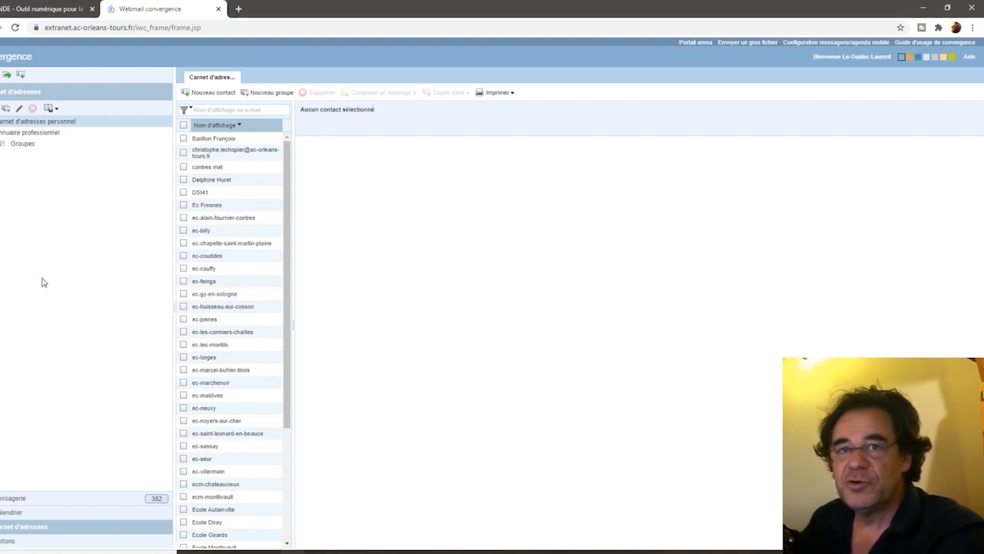
click(56, 110)
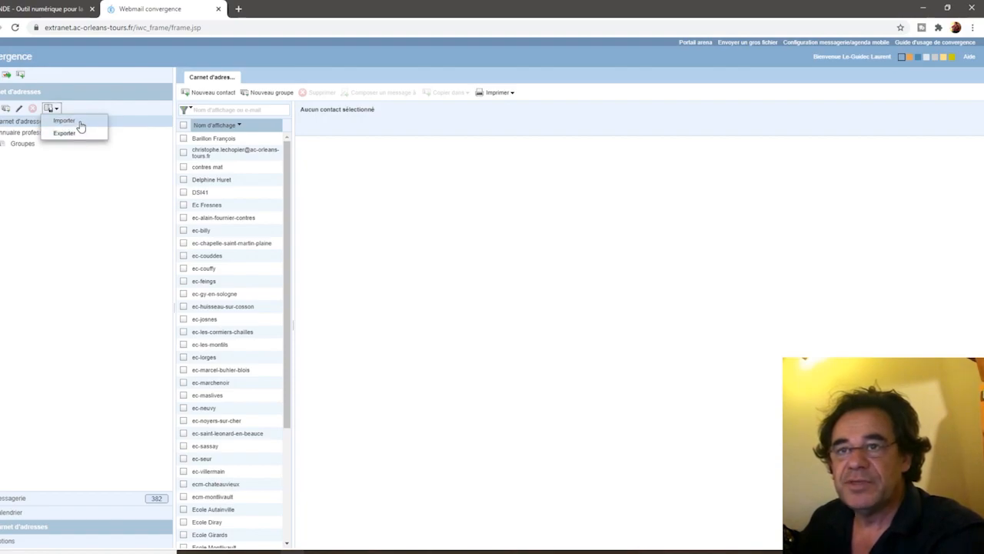
click(81, 125)
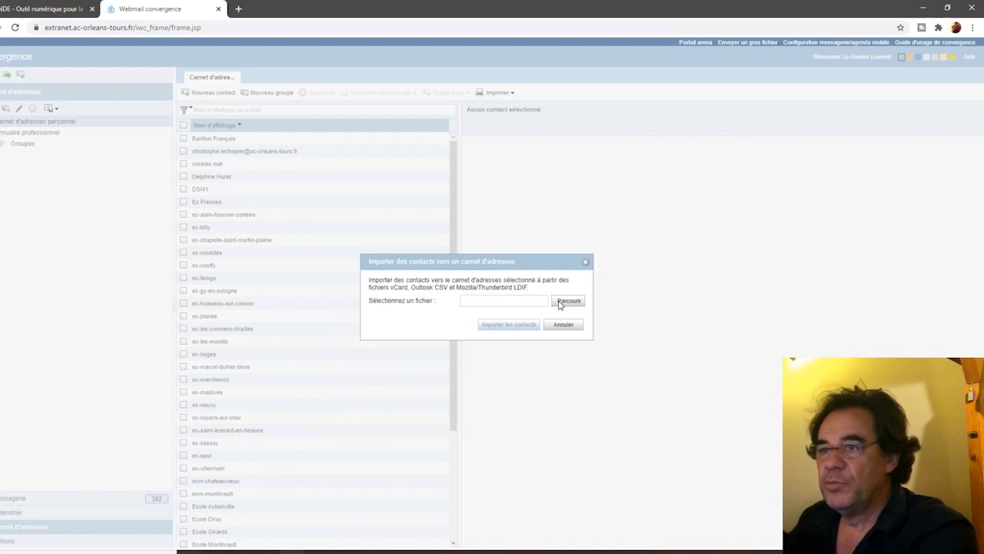
click(567, 303)
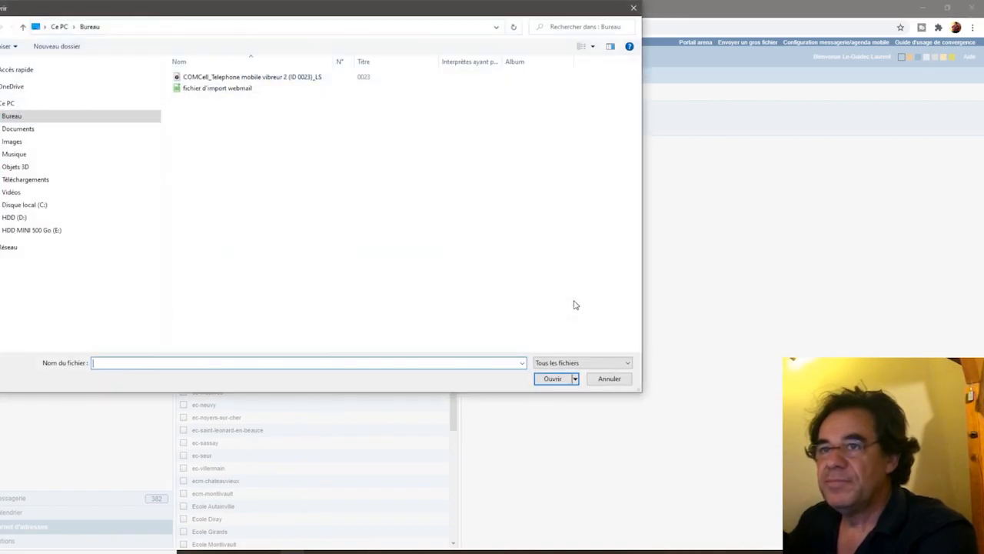
click(196, 91)
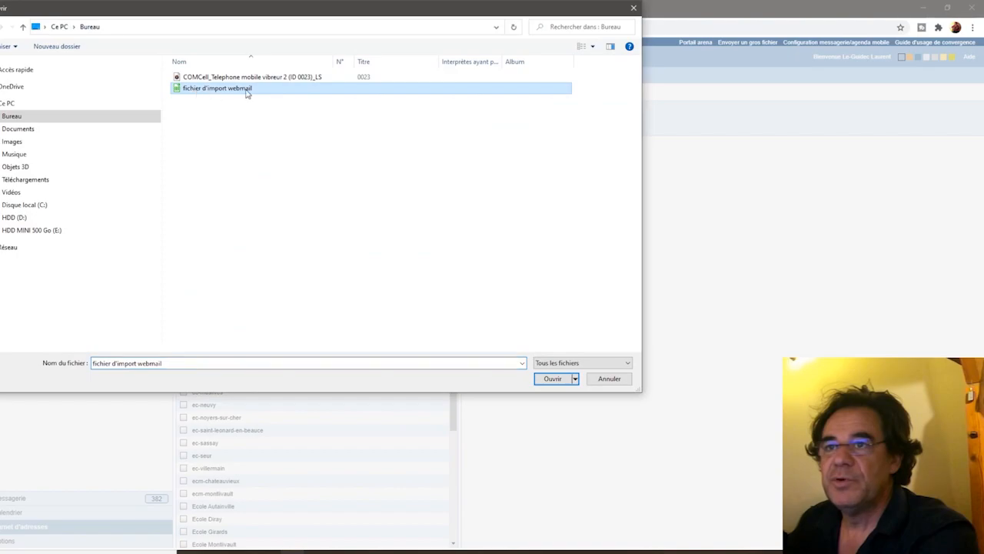
click(553, 379)
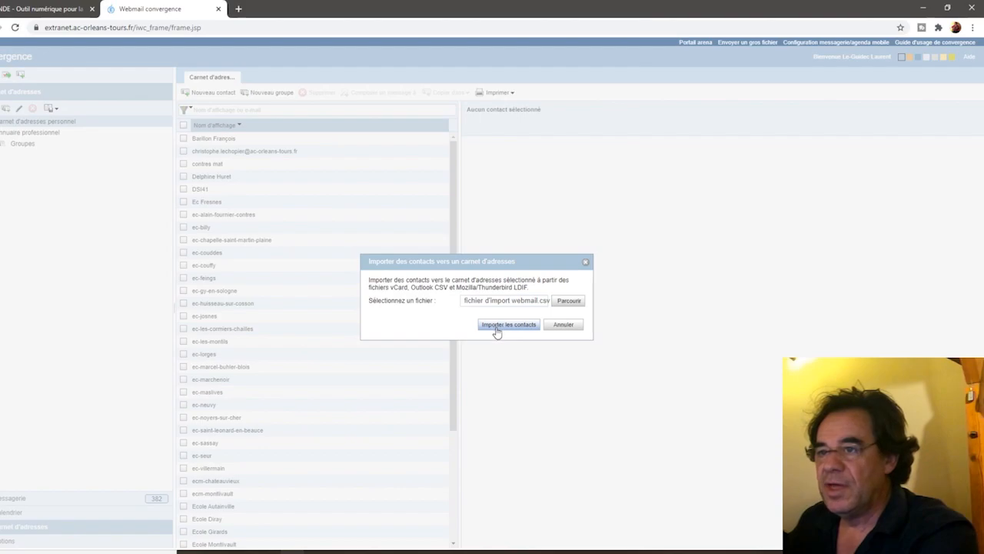
click(496, 326)
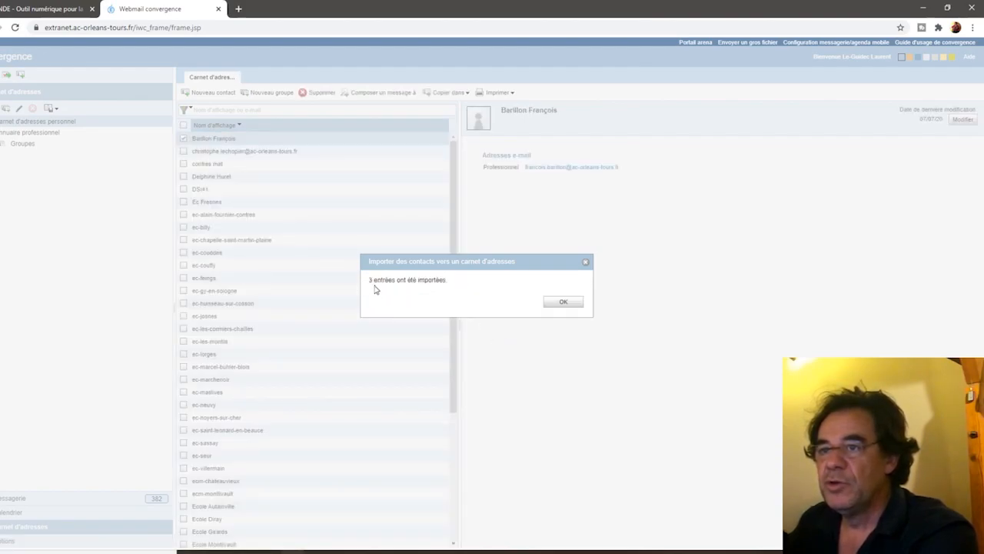
click(568, 303)
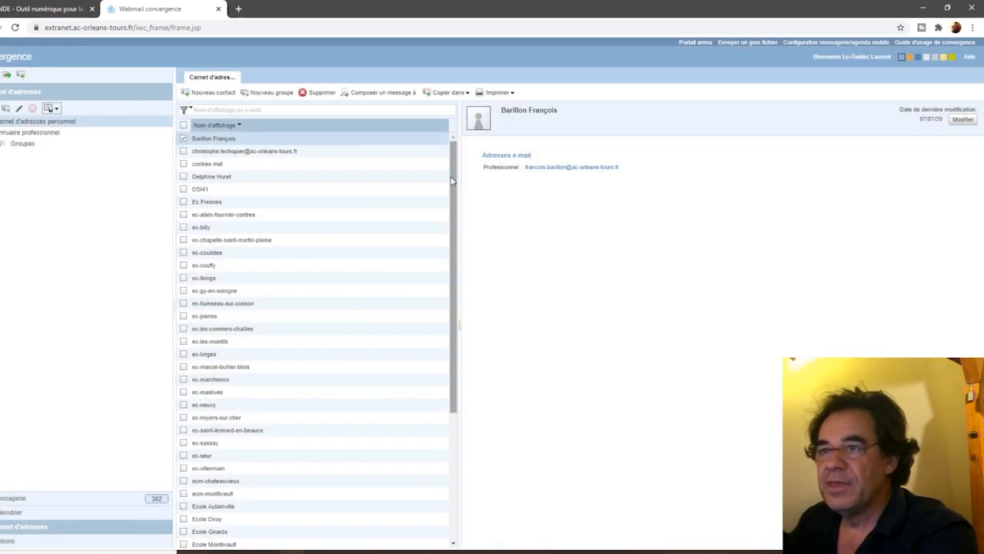
Check the three newly imported contacts near the end of the personal address book and display the details of one of them.
drag(452, 182, 455, 334)
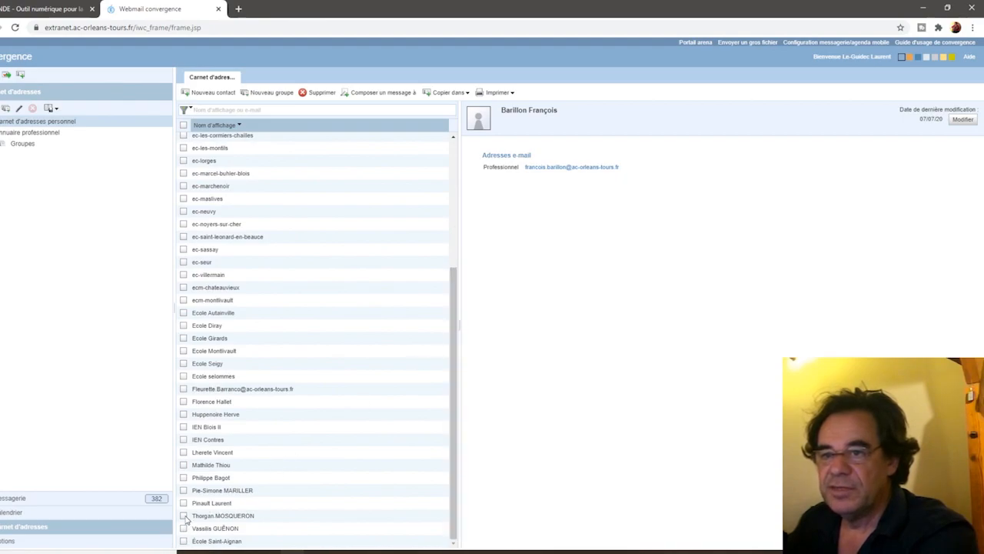
click(184, 516)
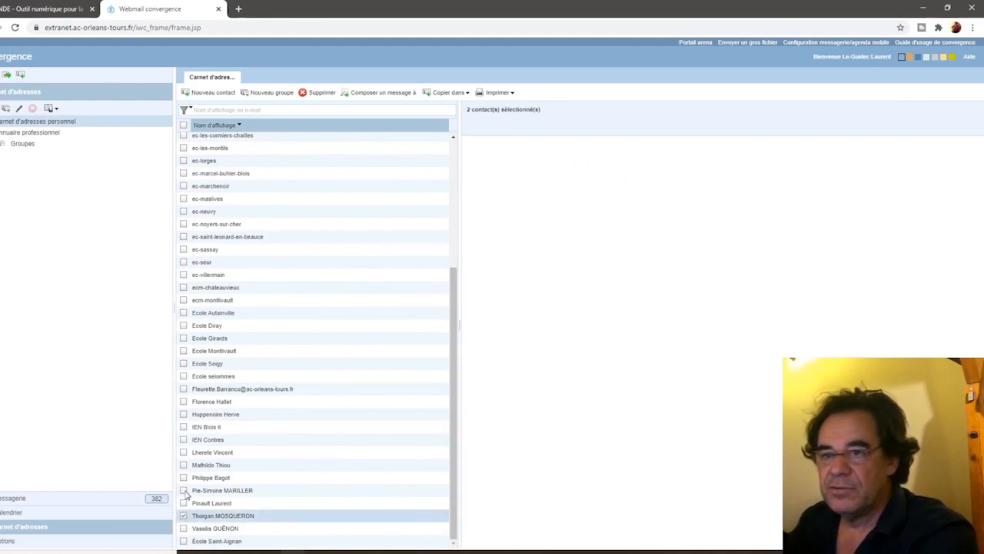
click(183, 491)
click(184, 528)
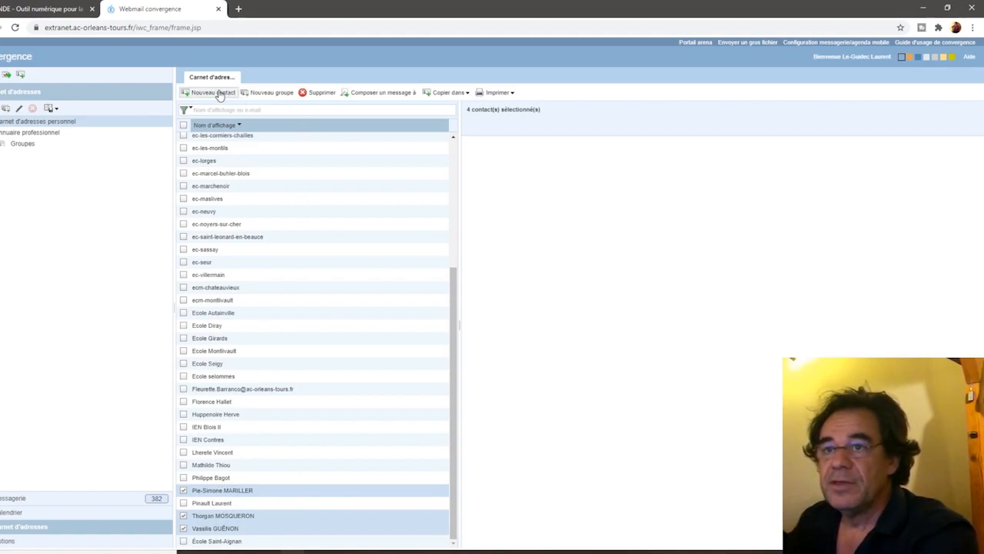
click(227, 490)
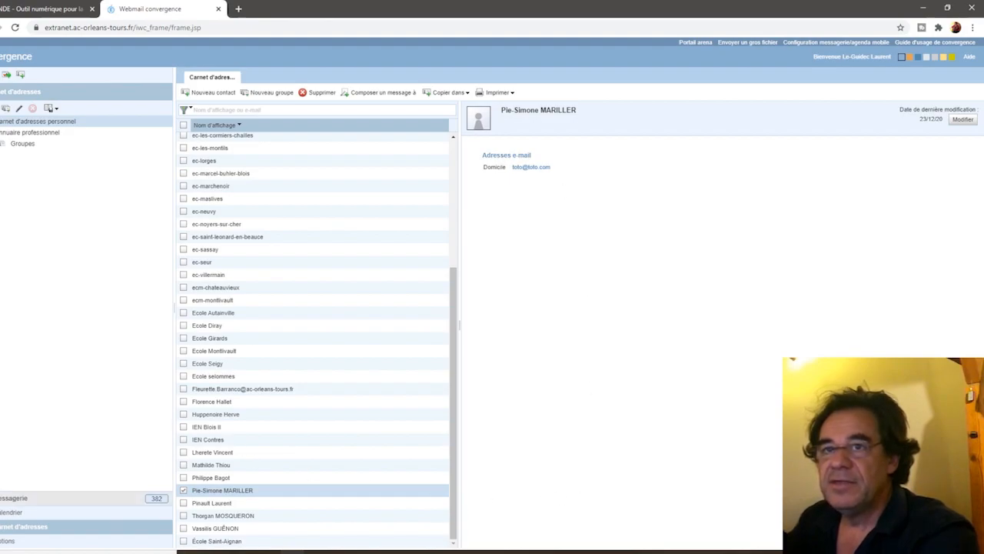
Start a new message from the mailbox and enter "toto" as the recipient to look up matching address book contacts.
click(5, 500)
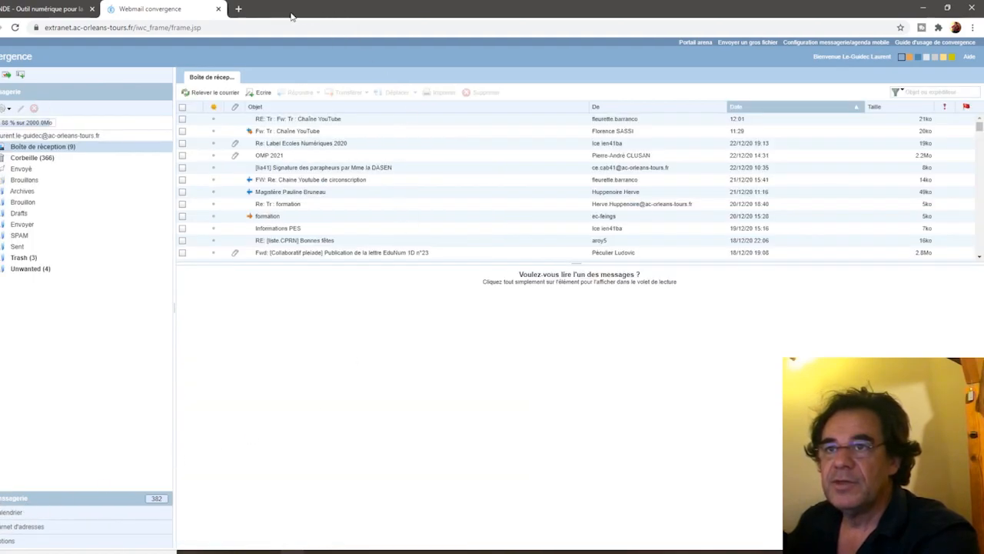
click(261, 94)
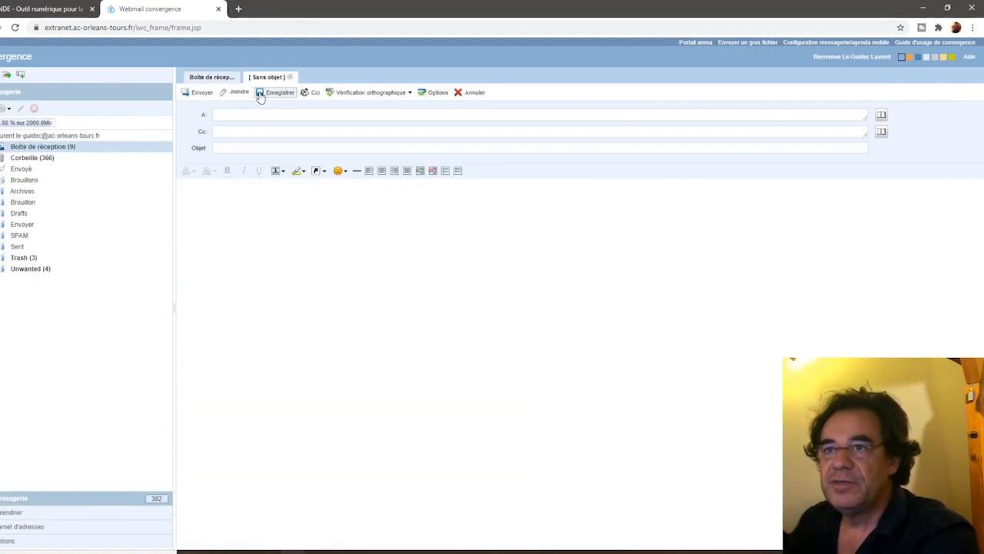
text(toto)
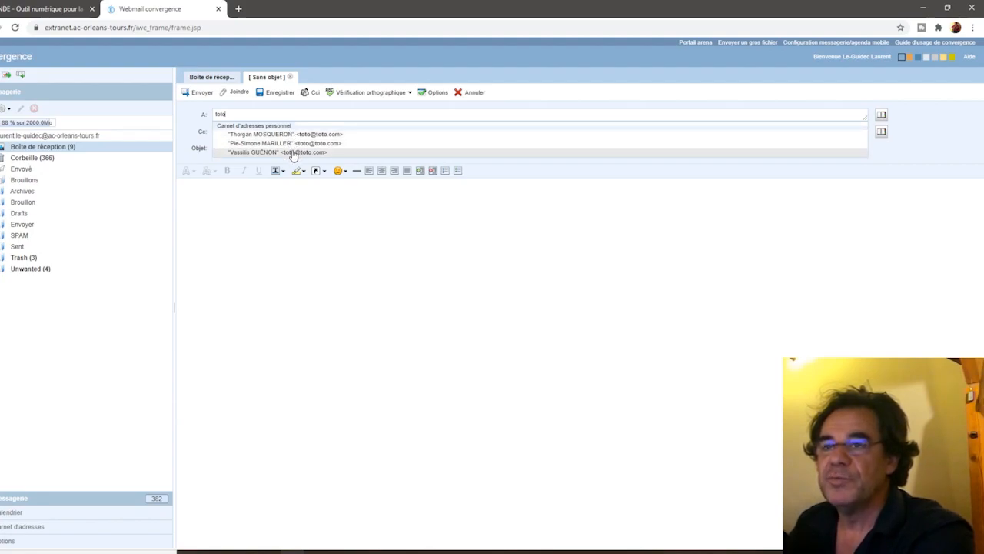
click(254, 254)
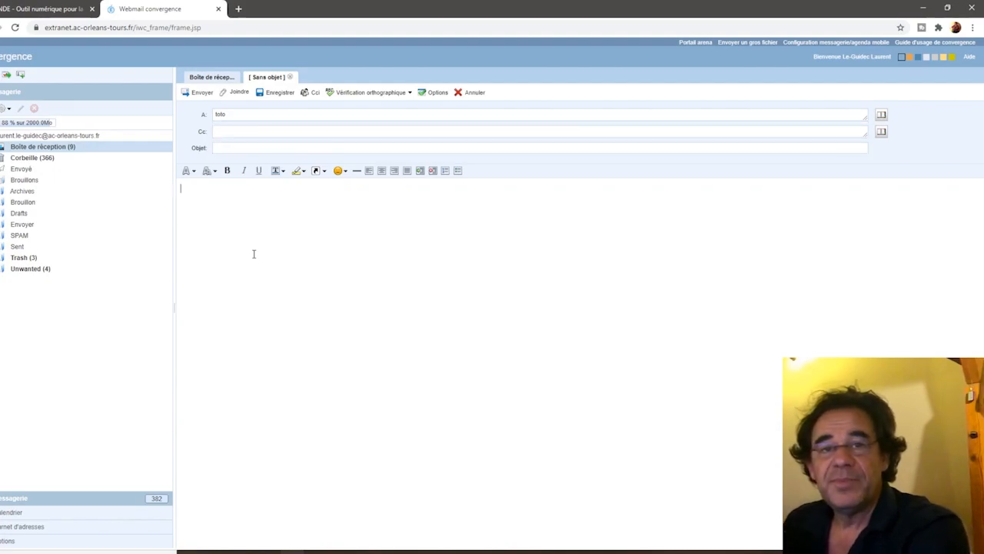